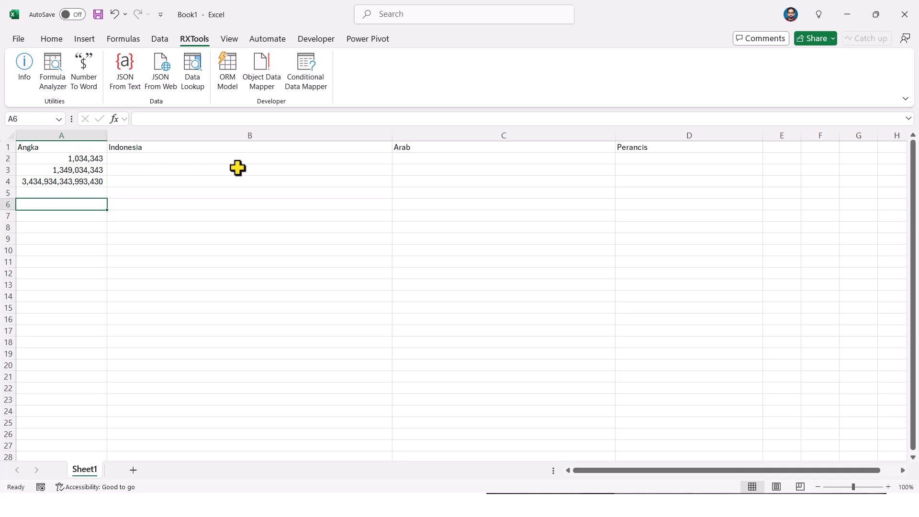
Step: Preview the RXTools information form in Arabic, English and German, and close it without saving a language change
left_click(19, 65)
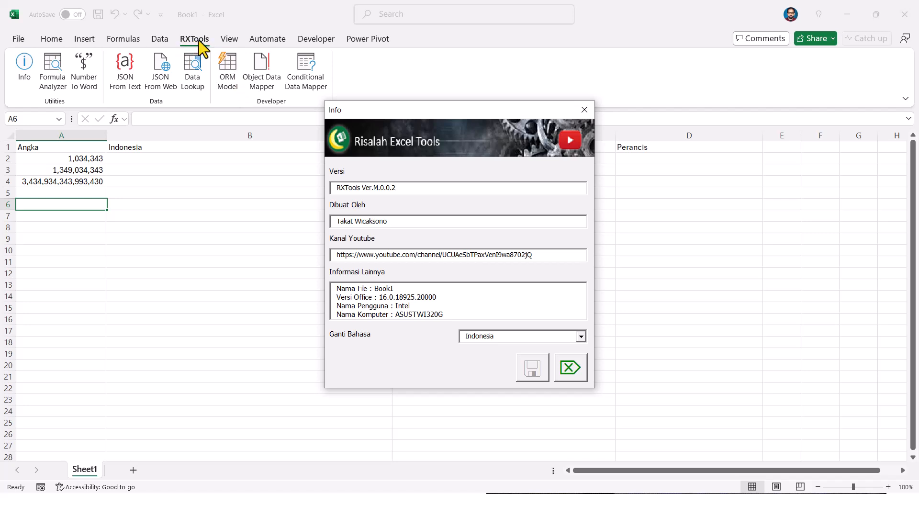
scroll(422, 297, "down", 1)
left_click(580, 337)
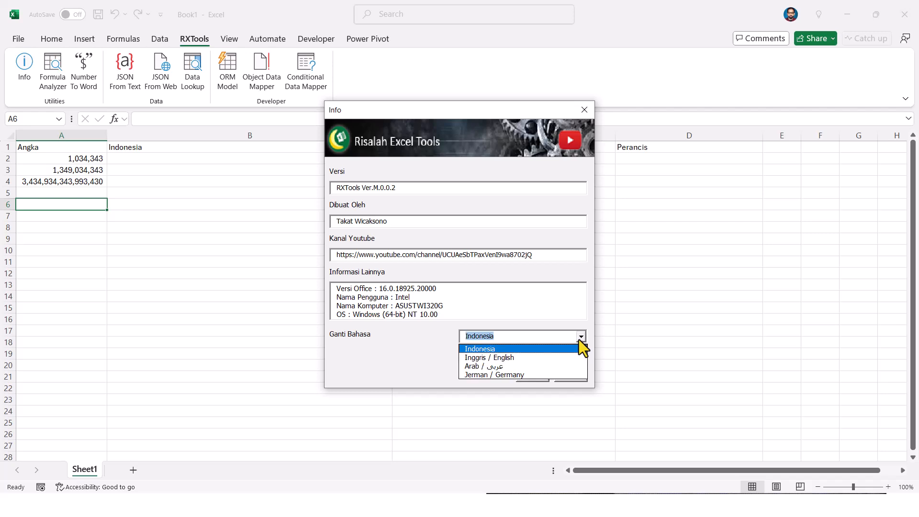
left_click(493, 365)
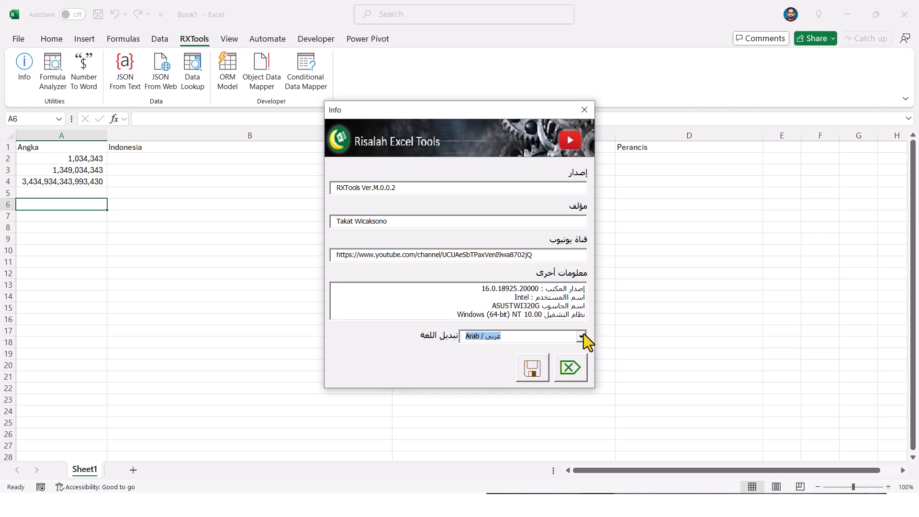
left_click(582, 336)
left_click(543, 358)
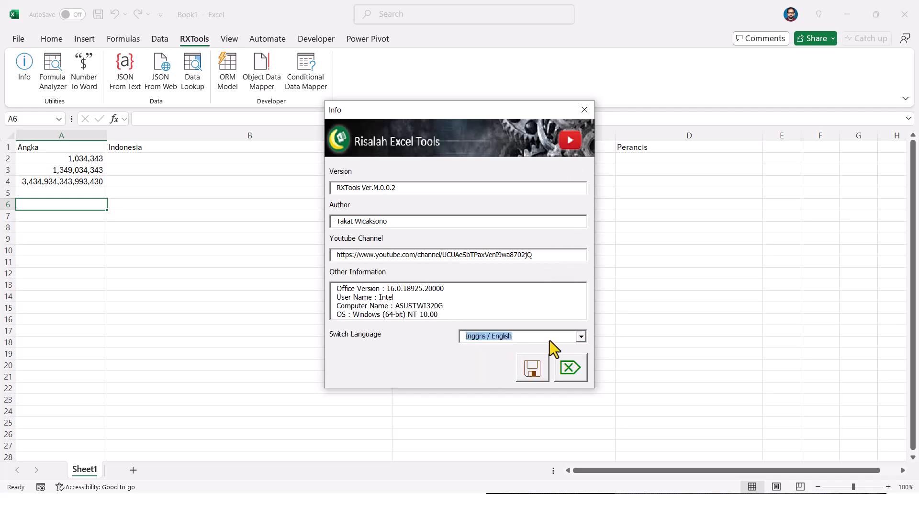
left_click(581, 336)
left_click(503, 378)
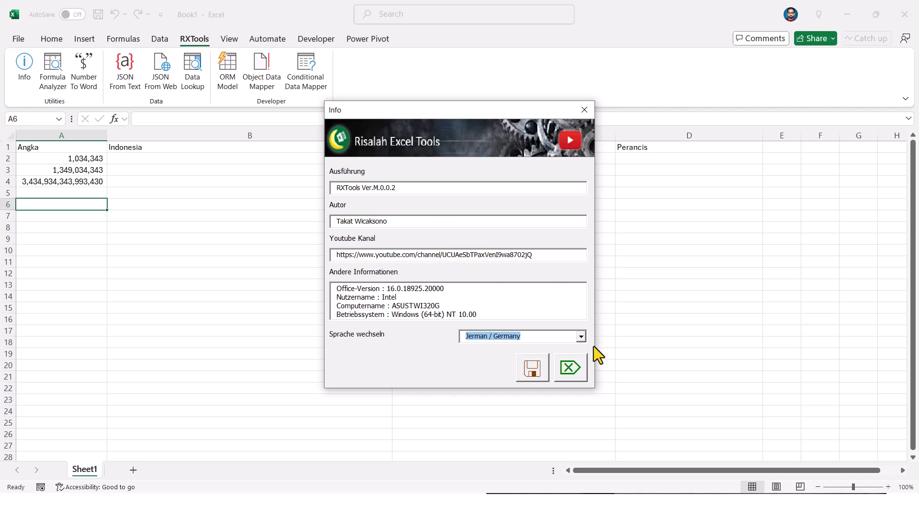
left_click(585, 111)
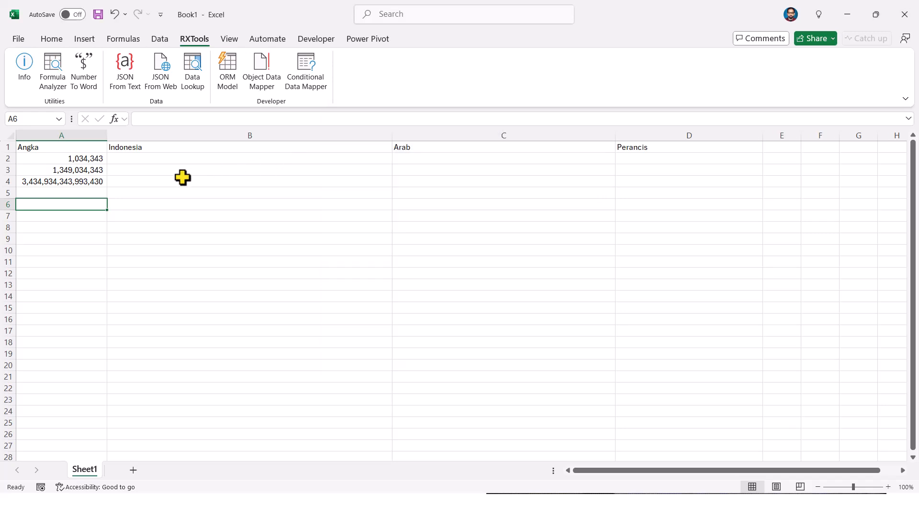
Step: View the Formula Analyzer form and close it without running an analysis
left_click(48, 69)
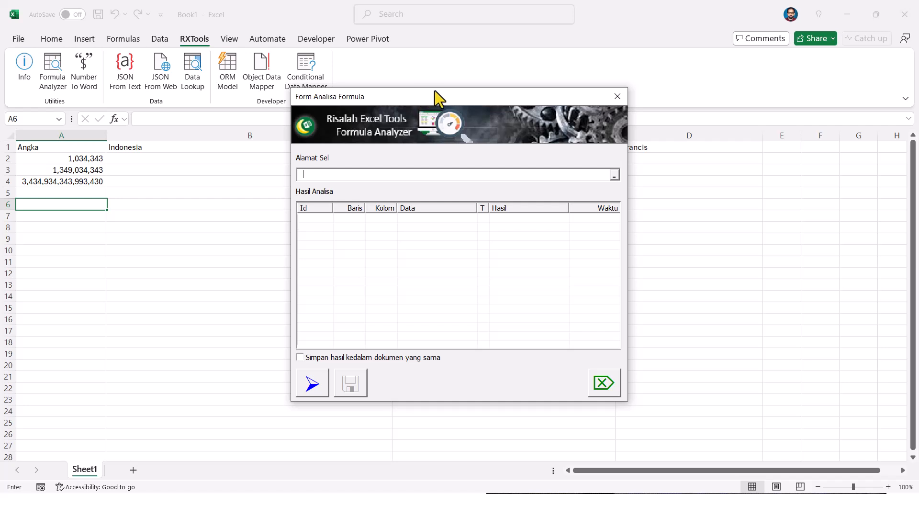
left_click(618, 97)
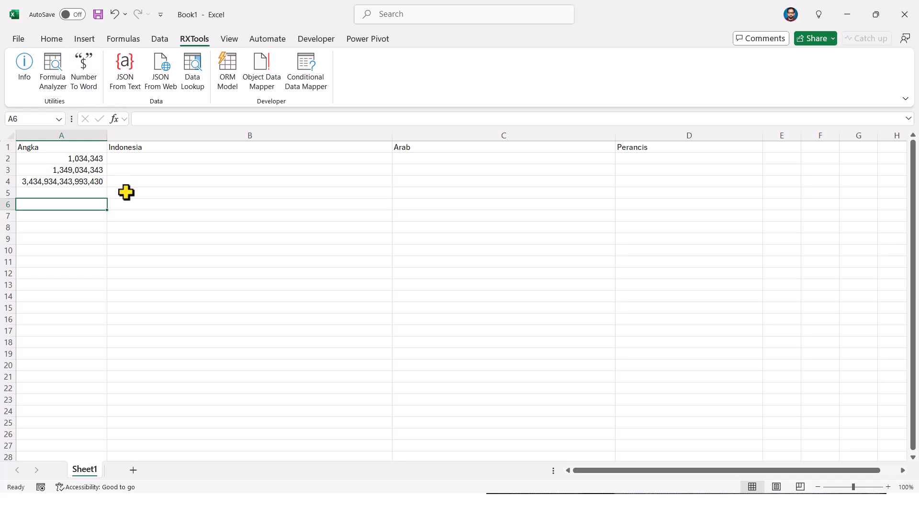
Step: Convert the numbers in A2:A4 to Indonesian words in ProperCase with Number To Word, placing the output from B2
left_click(138, 159)
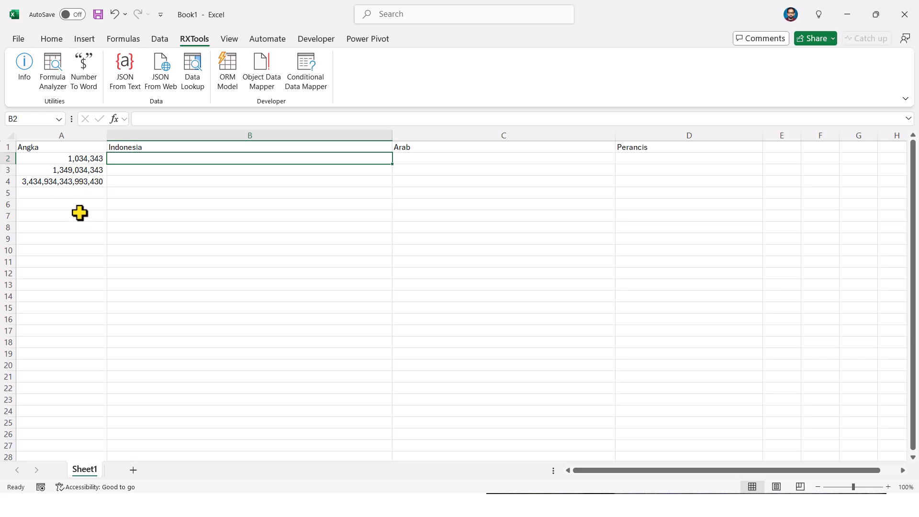
left_click(91, 81)
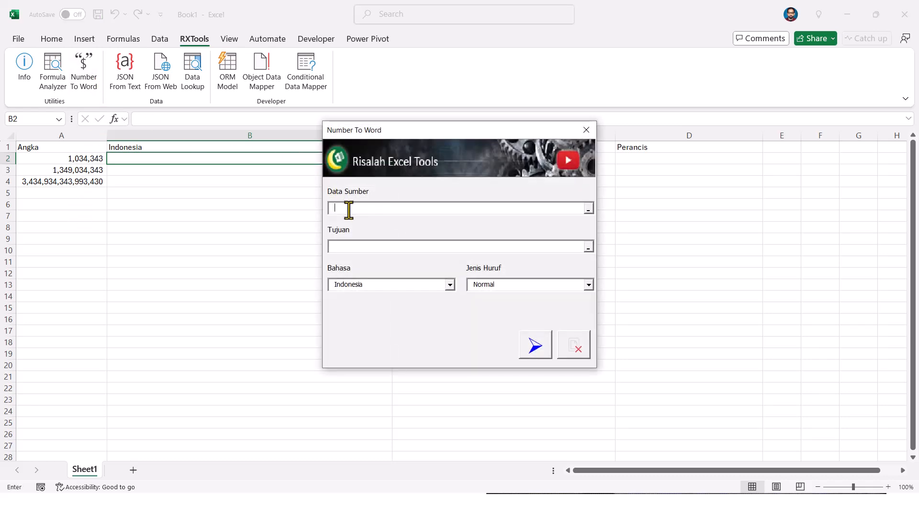
left_click(76, 159)
left_click_drag(78, 165, 76, 180)
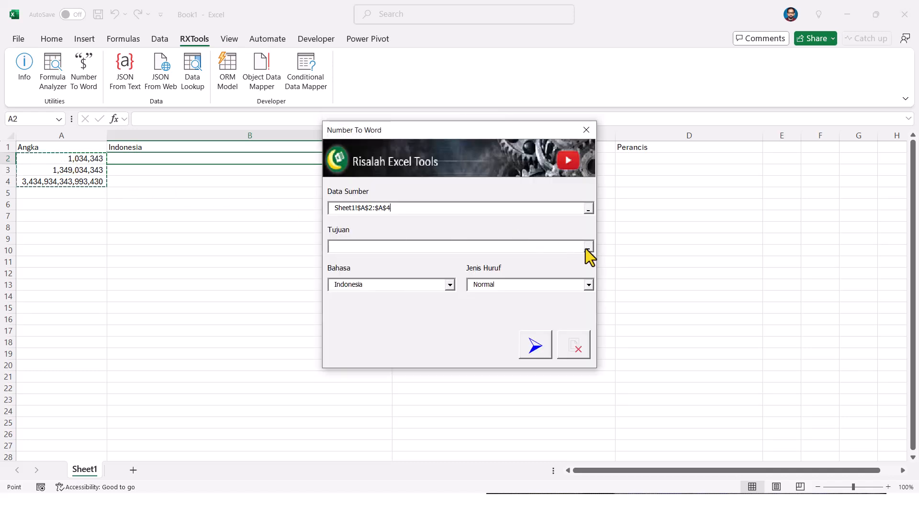
left_click(554, 248)
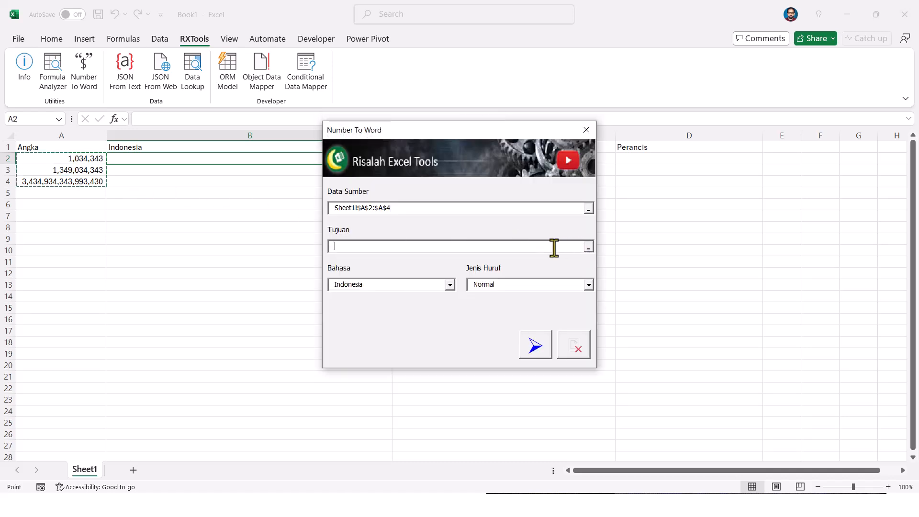
left_click(147, 162)
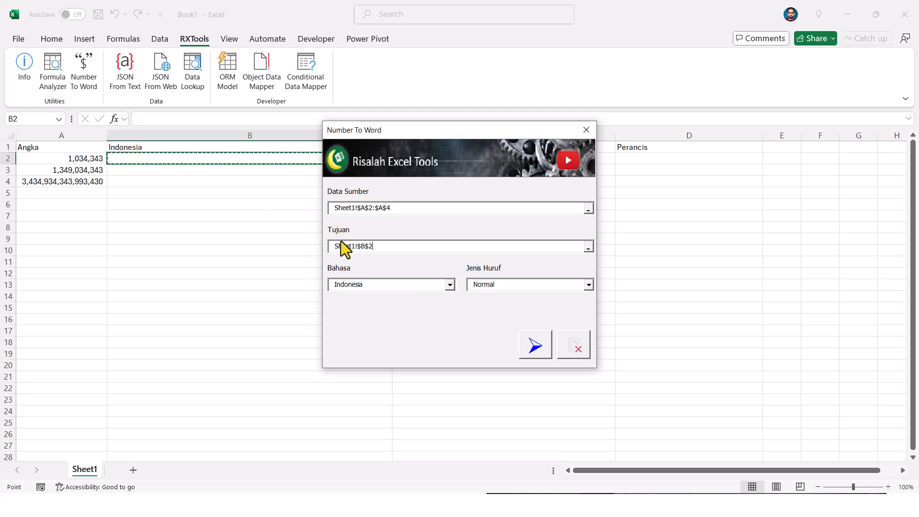
left_click(527, 285)
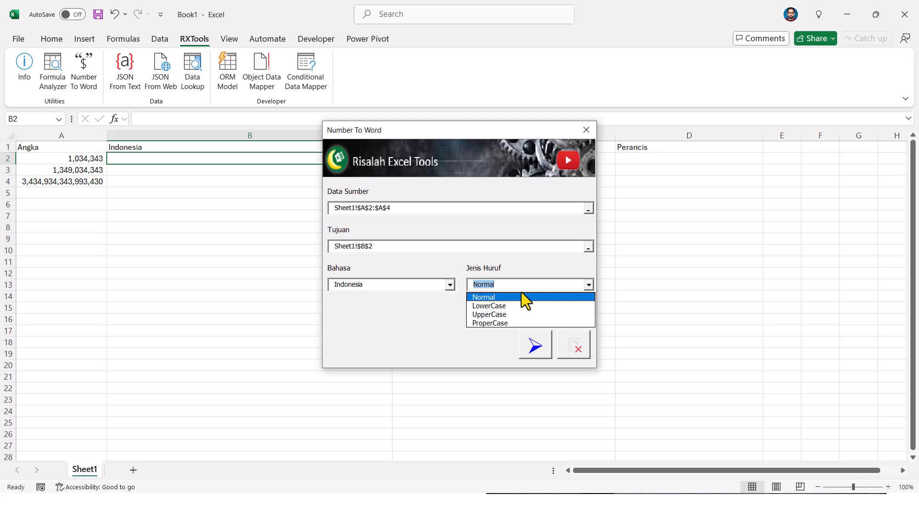
left_click(498, 325)
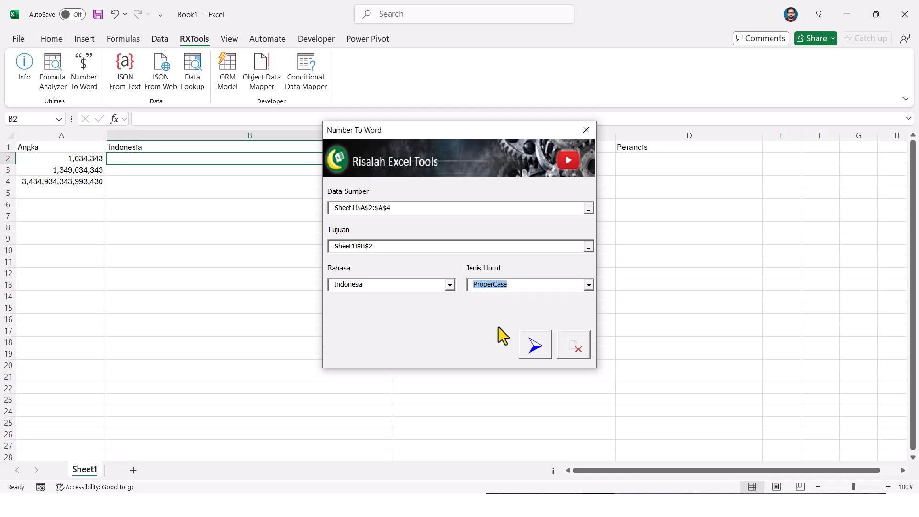
left_click(535, 349)
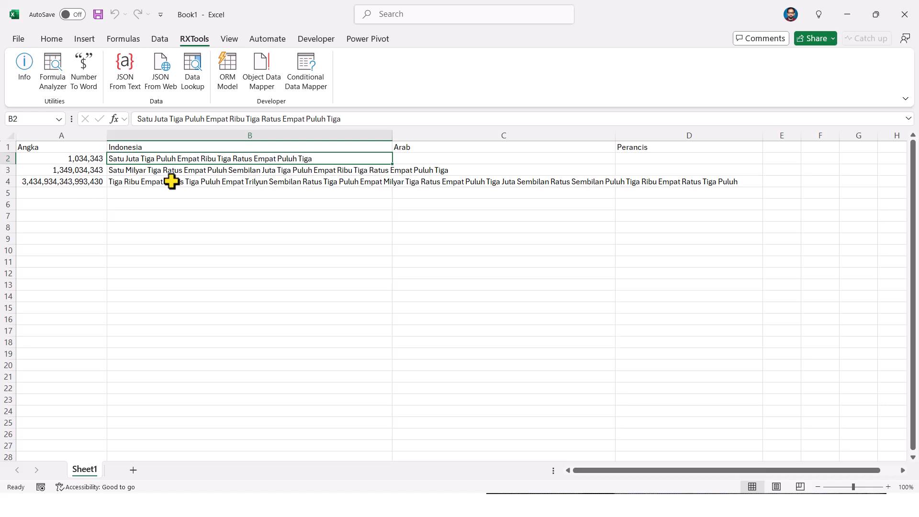
left_click(233, 184)
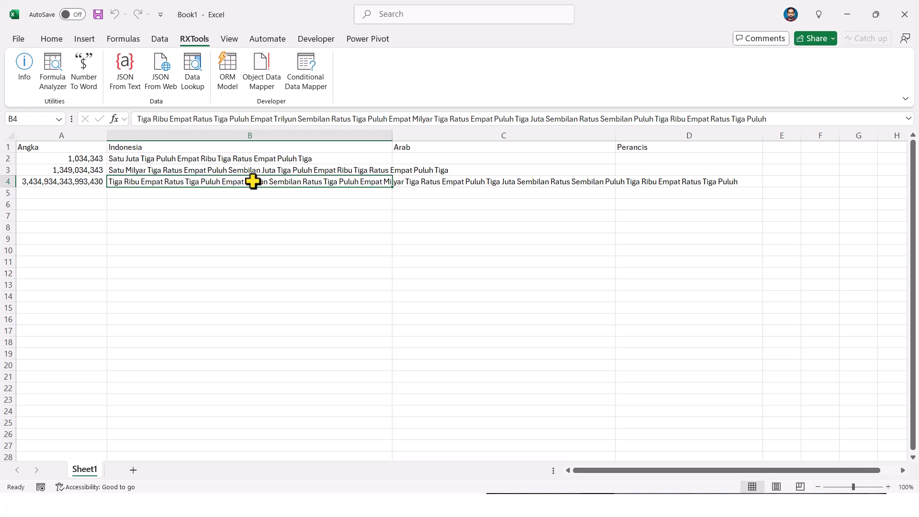
Step: Convert the numbers in A2:A4 to words with language Indonesia and Normal letter case, placing the output from C2
left_click(416, 157)
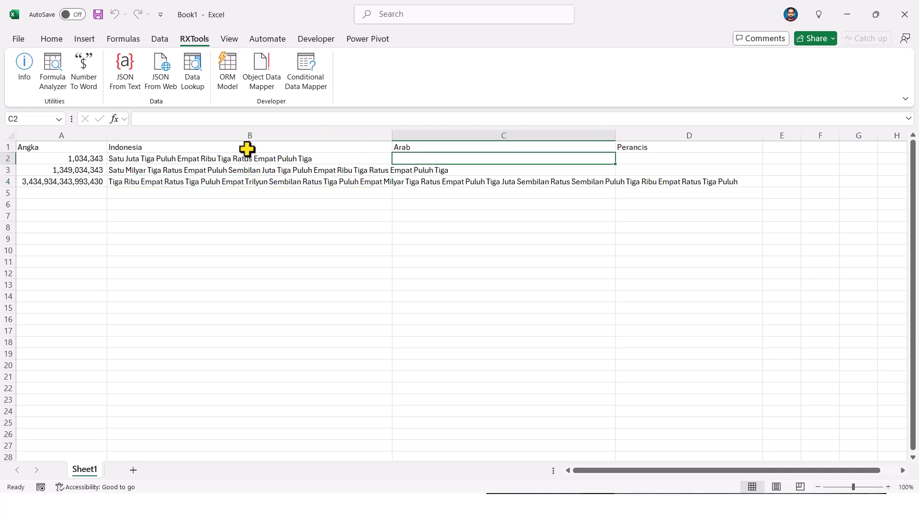
left_click(88, 72)
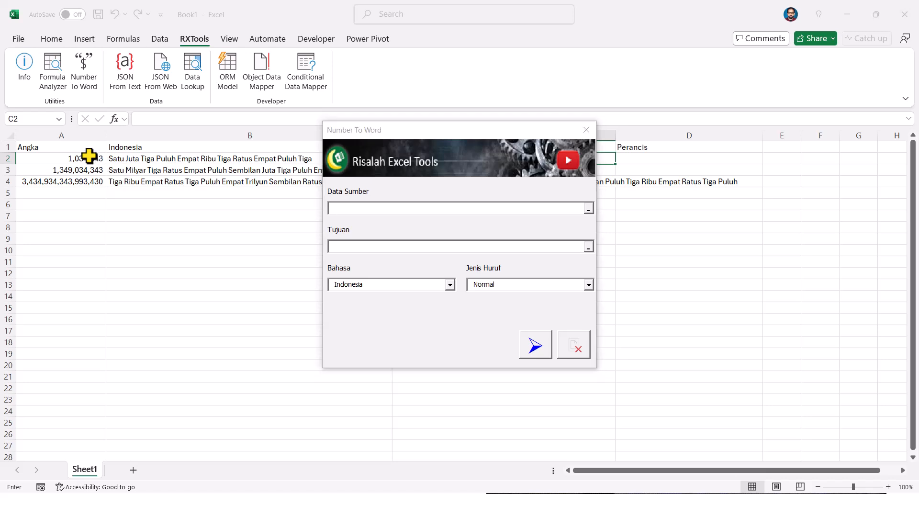
left_click_drag(88, 158, 92, 182)
left_click(354, 247)
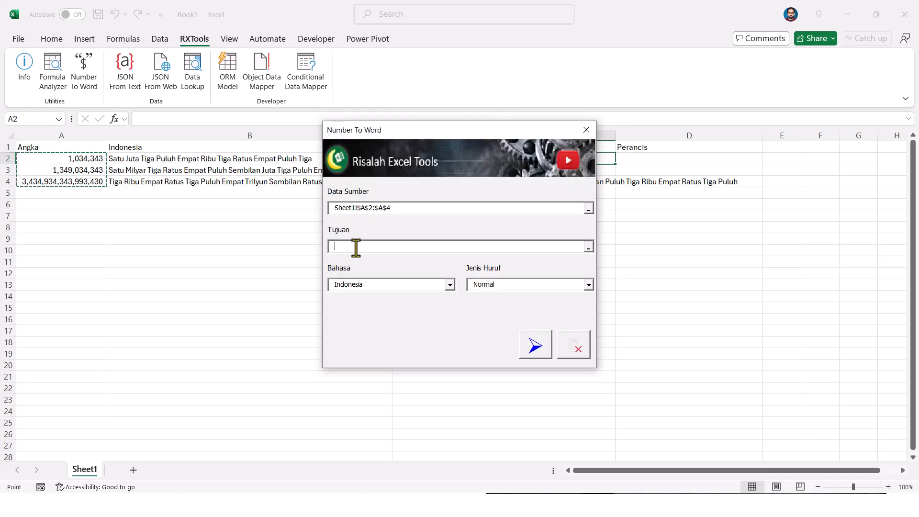
left_click_drag(447, 135, 493, 125)
left_click(409, 160)
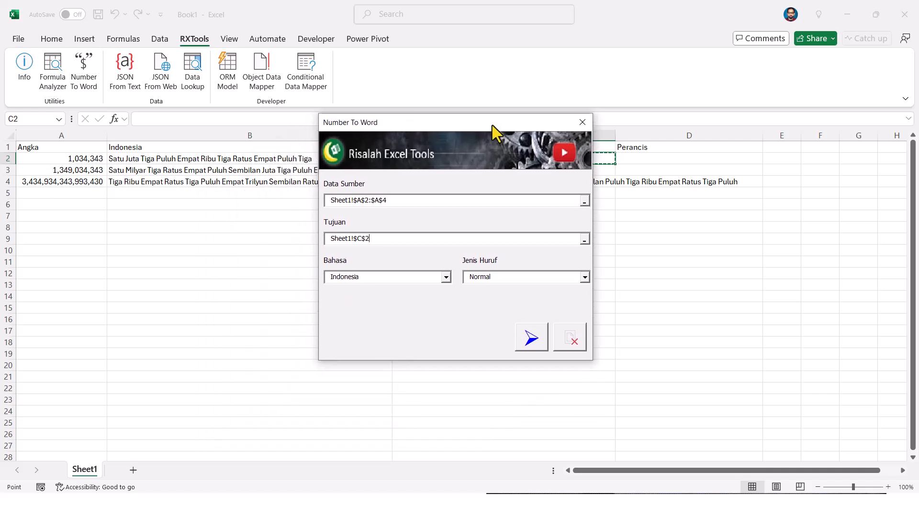
left_click(446, 277)
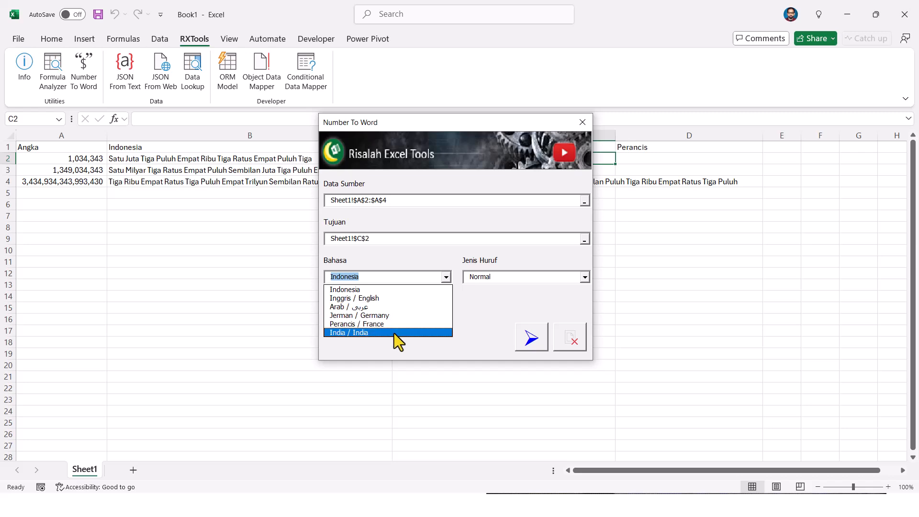
left_click(411, 239)
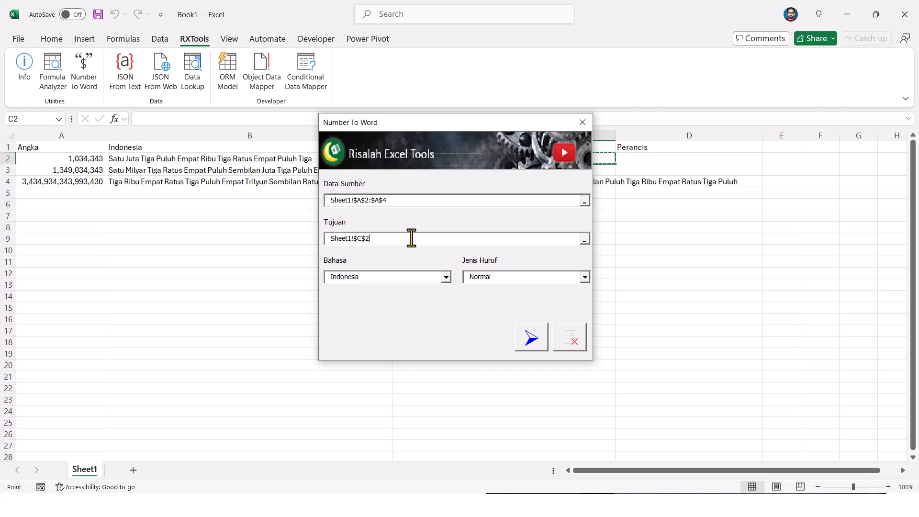
left_click_drag(402, 125, 265, 104)
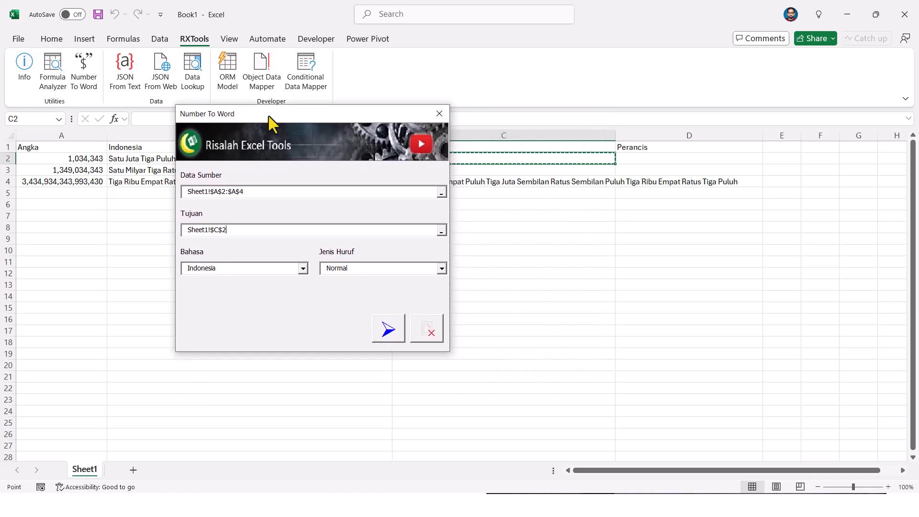
left_click(385, 328)
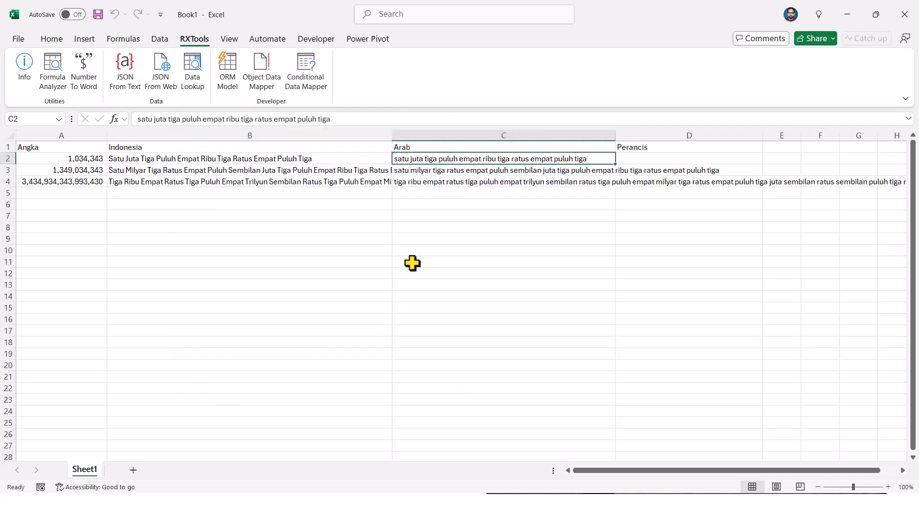
Step: Clear the Indonesian words from C2:C4 in the Arab column
left_click(447, 182, "shift")
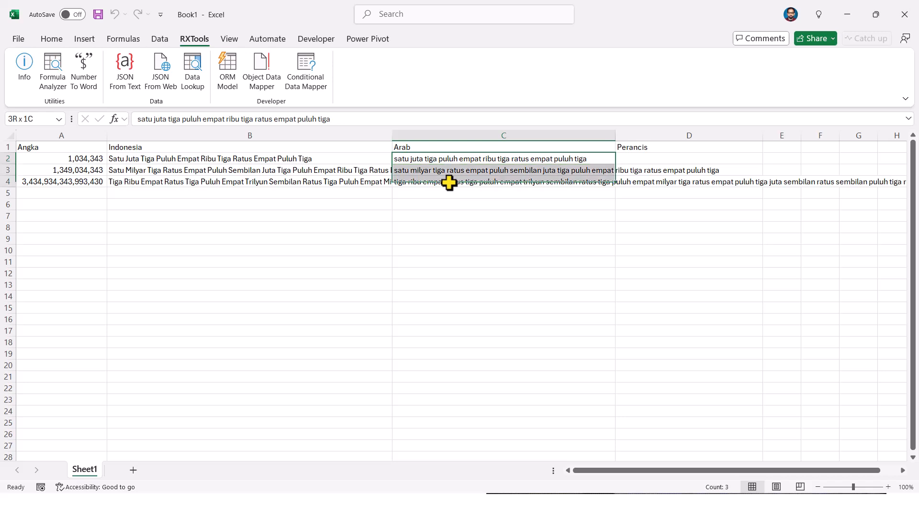
key("Delete")
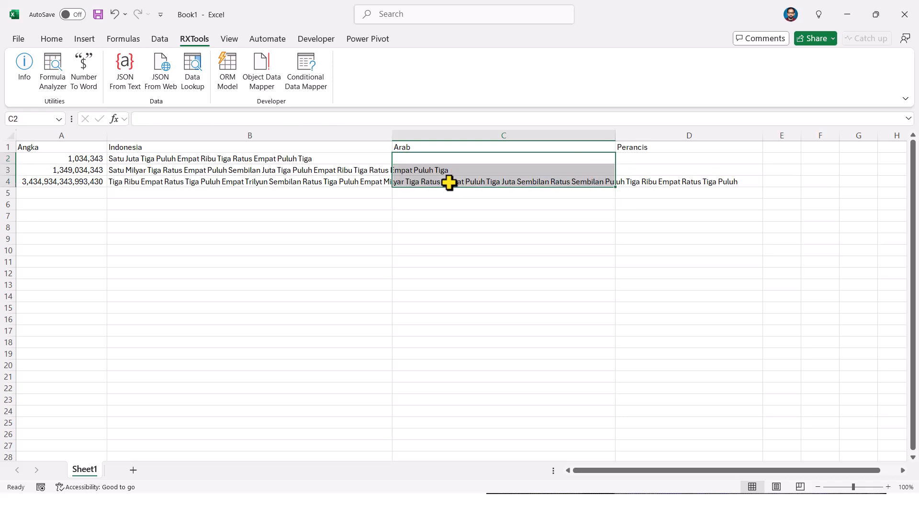
Step: Convert the numbers in A2:A4 to Arabic words in Normal letter case with Number To Word, placing the output from C2
left_click(453, 159)
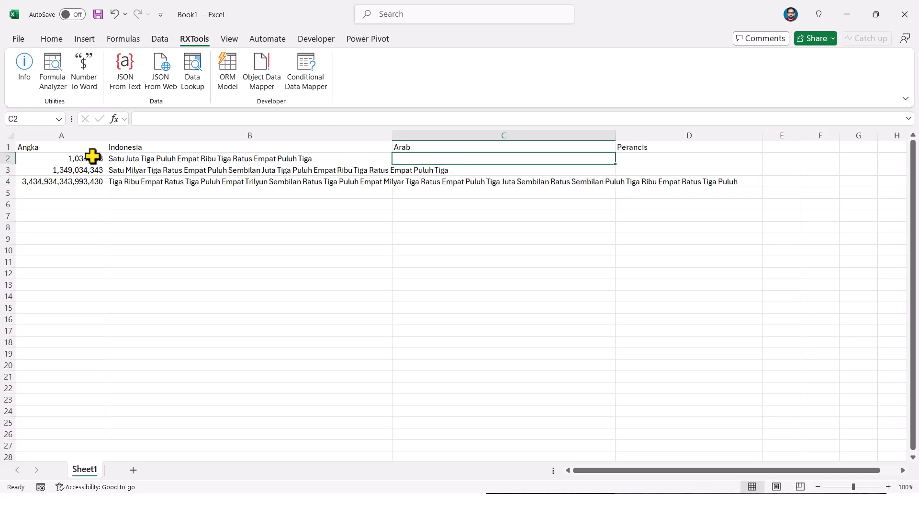
left_click(89, 82)
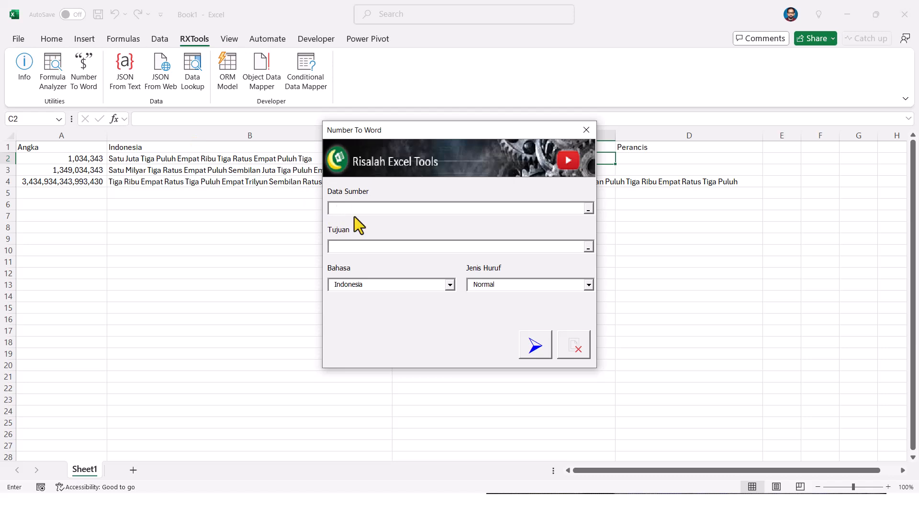
left_click(68, 158)
left_click_drag(68, 159, 71, 181)
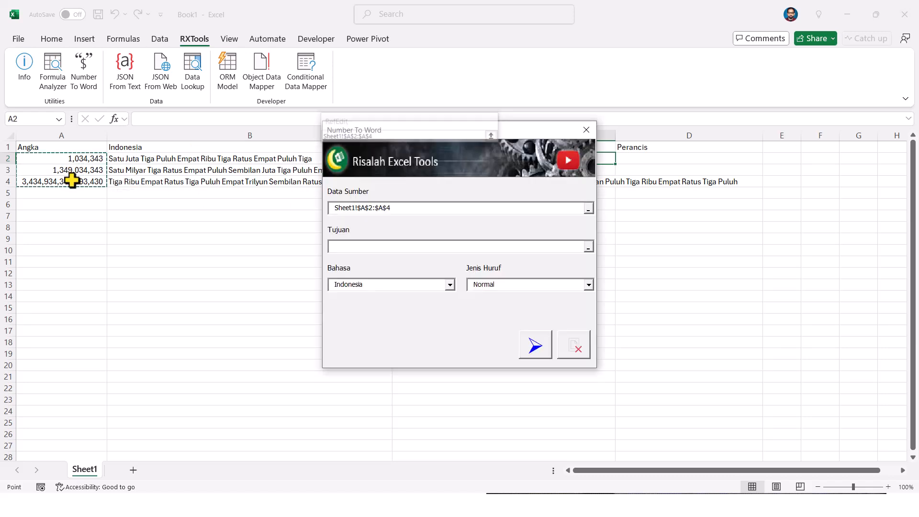
left_click(357, 246)
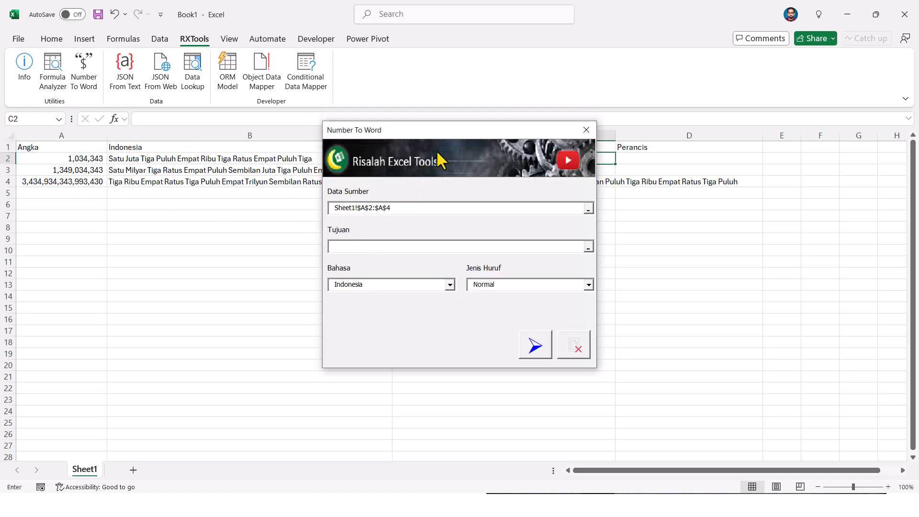
left_click_drag(443, 139, 285, 198)
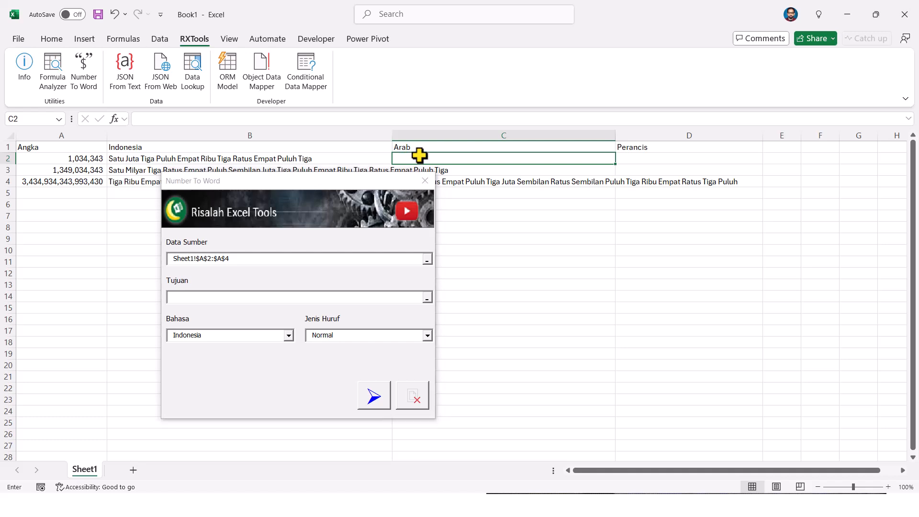
left_click(418, 158)
left_click(289, 337)
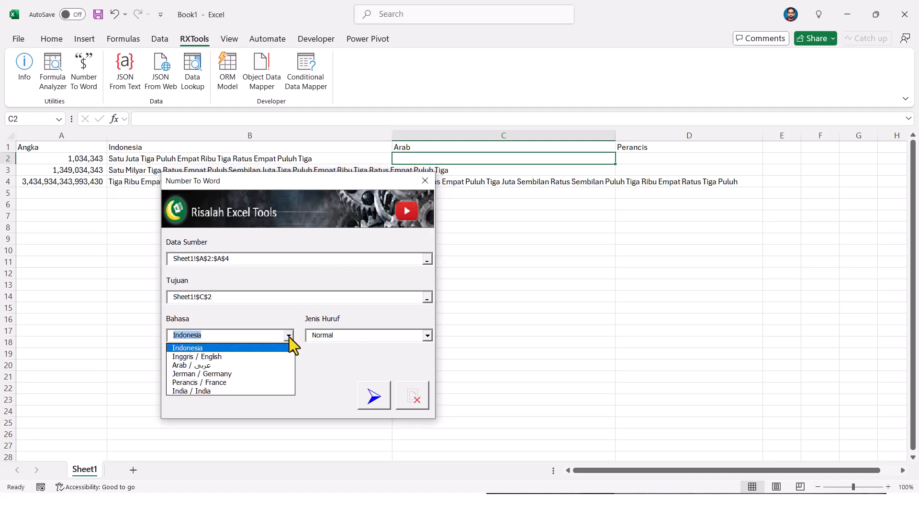
left_click(259, 365)
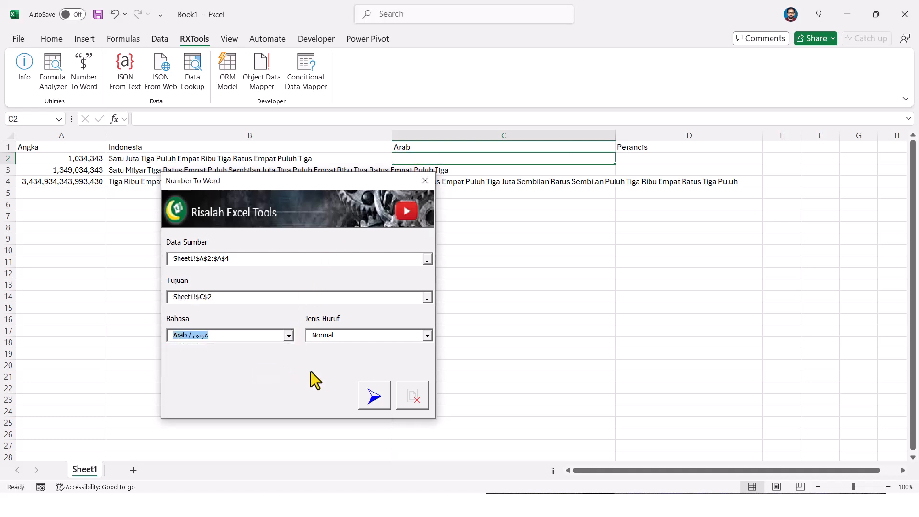
left_click(372, 402)
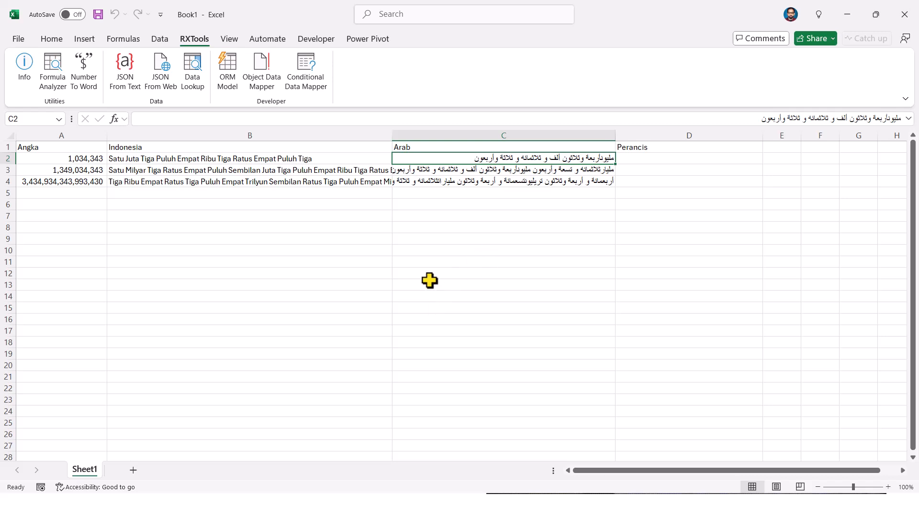
Step: Widen column C to fit its Arabic words and select the longest result in C4
double_click(616, 133)
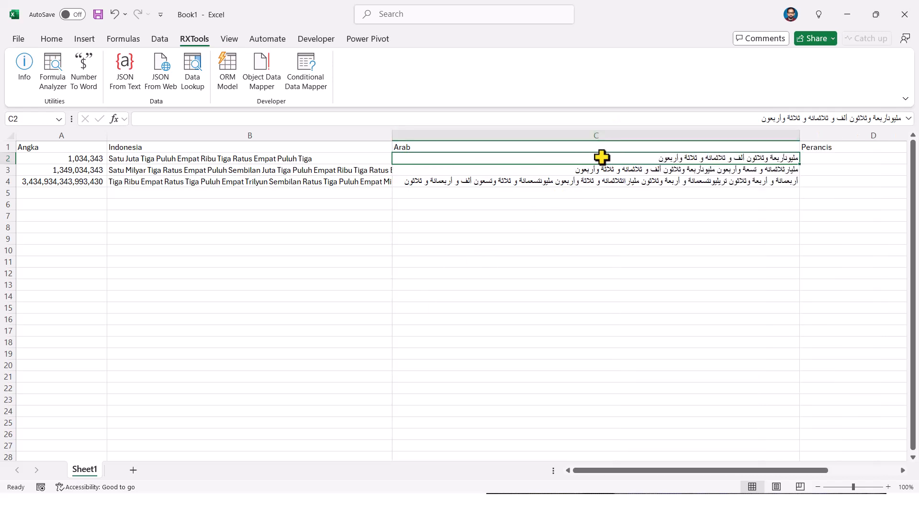
left_click(589, 183)
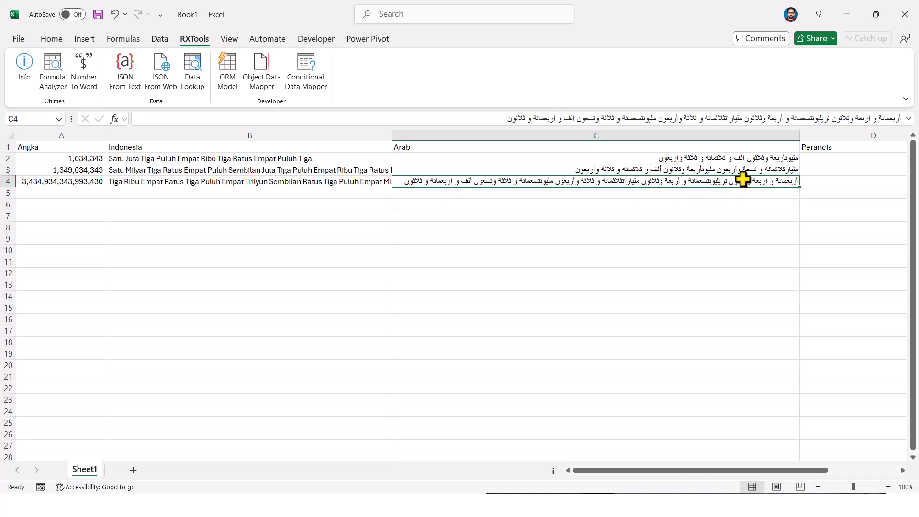
Step: Convert the numbers in A2:A4 to French words in Normal letter case with Number To Word, placing the output from D2
left_click(818, 158)
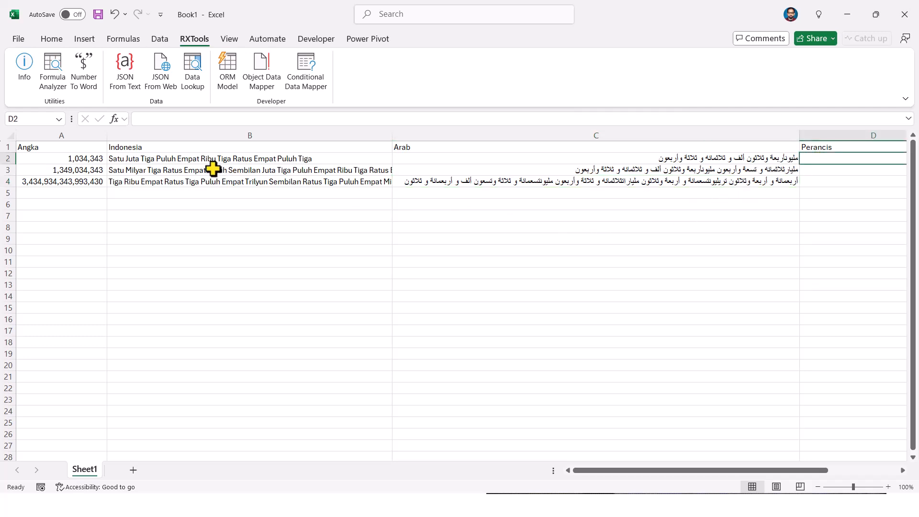
left_click(91, 159)
left_click(79, 74)
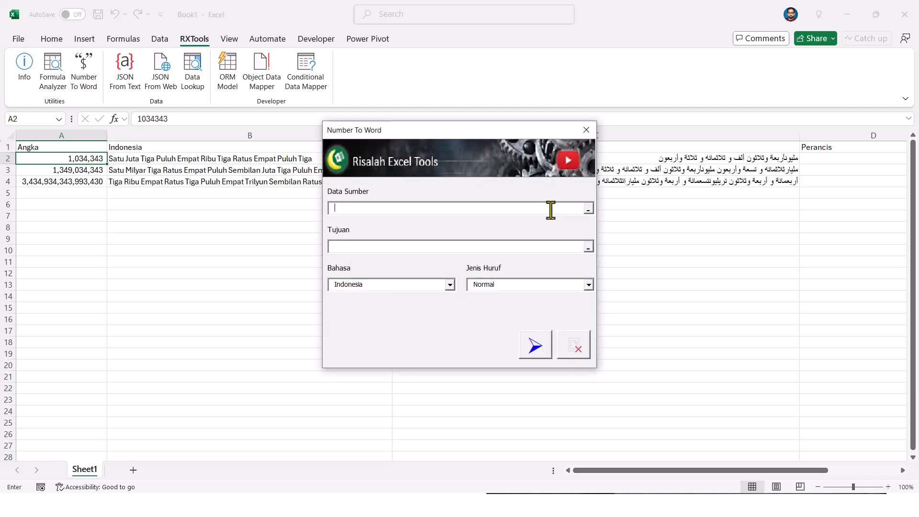
left_click_drag(93, 159, 92, 184)
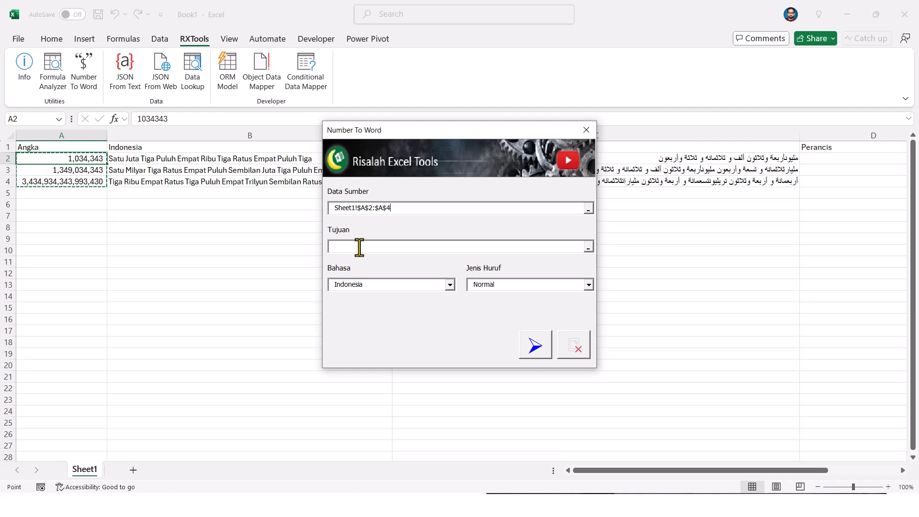
left_click(357, 246)
left_click(847, 162)
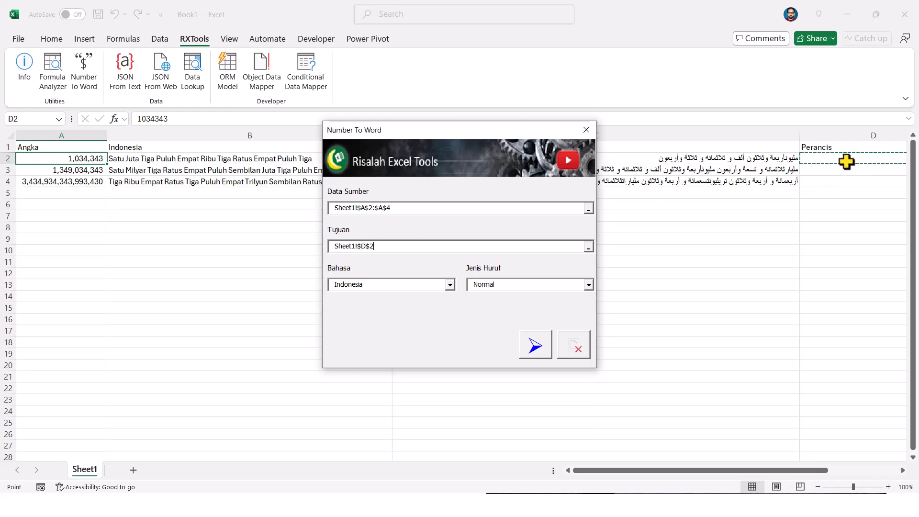
left_click(449, 286)
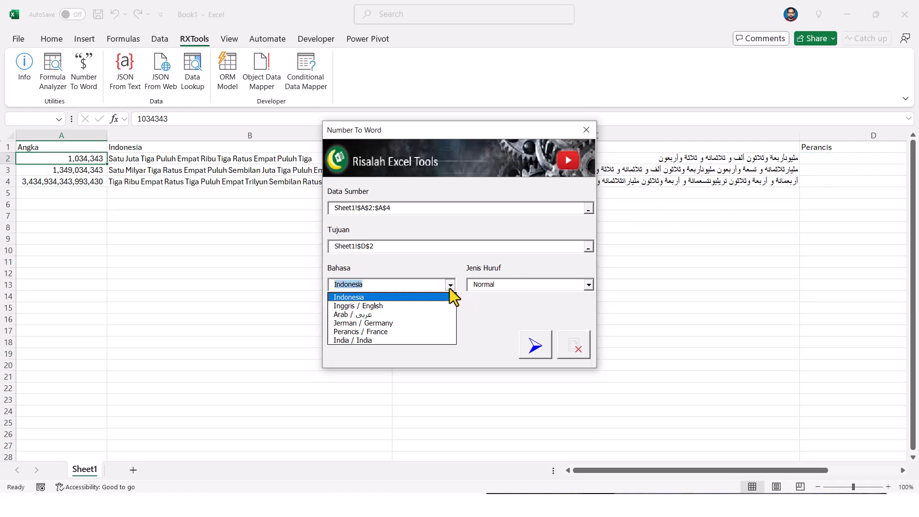
left_click(406, 330)
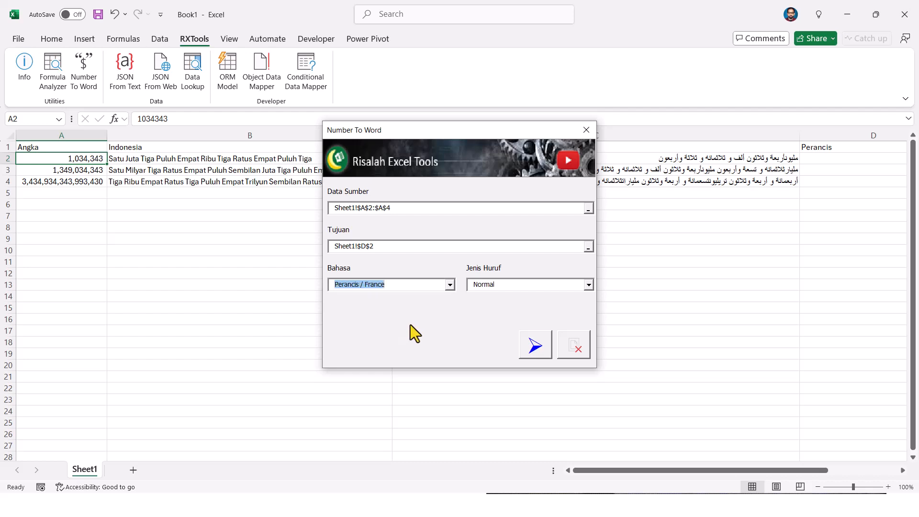
left_click(534, 345)
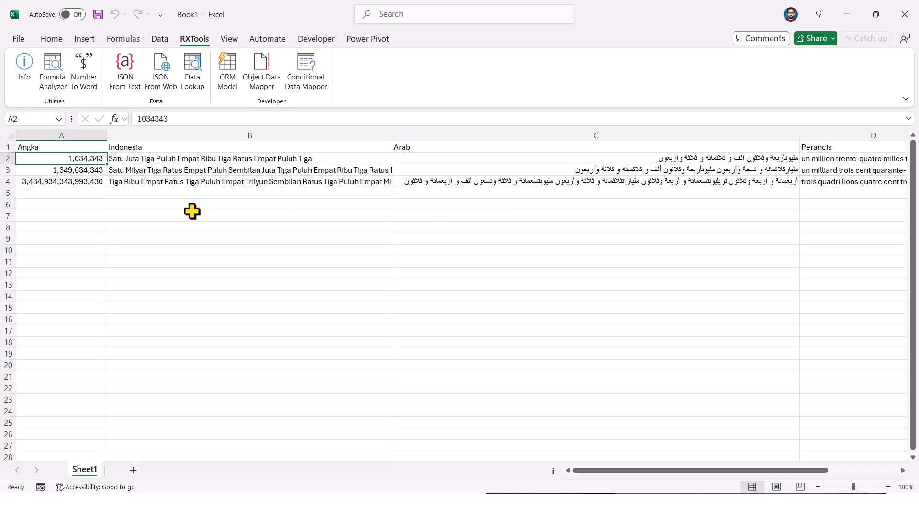
Step: Enter the formula =RXText(A2,"lang:in") in B7 and reselect the cell to show it
left_click(81, 216)
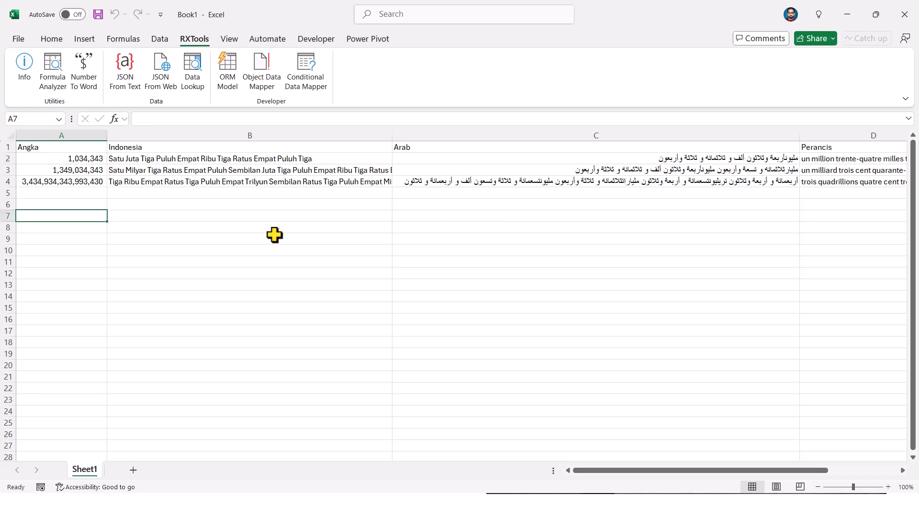
key("Right")
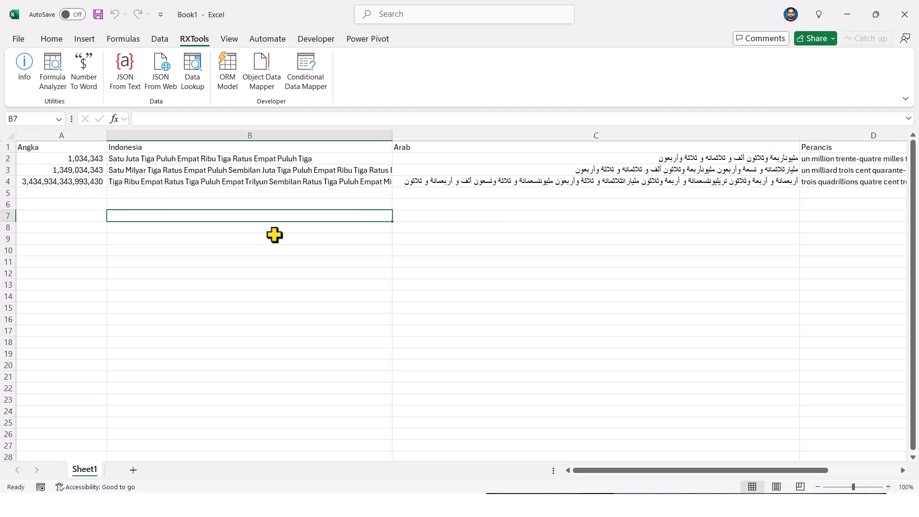
type("=RX")
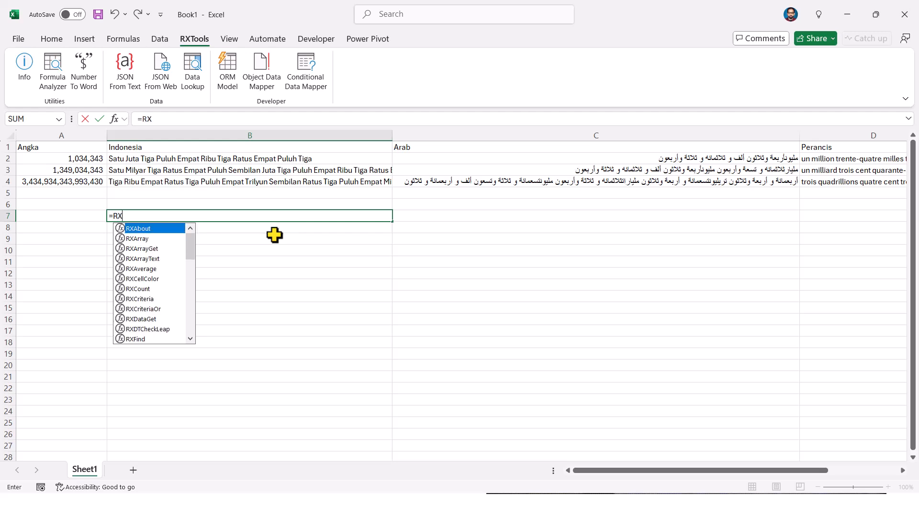
type("Te")
key("Tab")
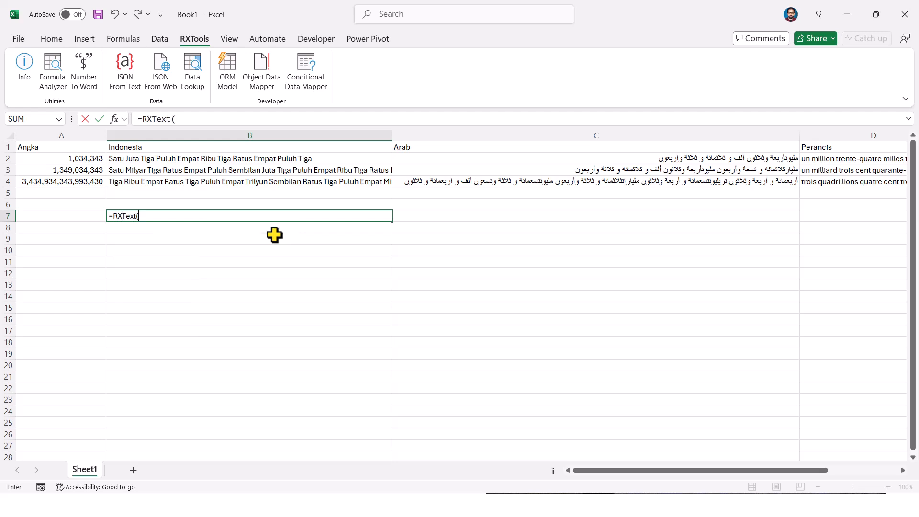
left_click(84, 158)
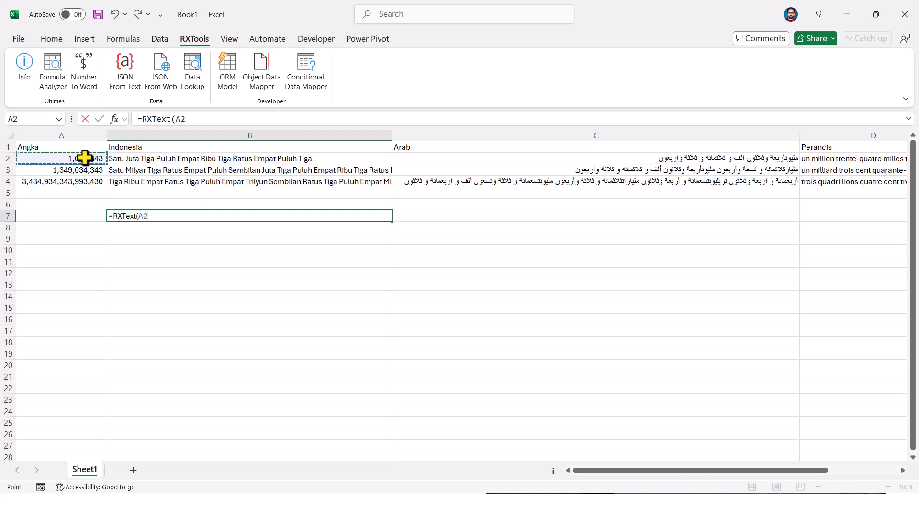
type(",\"lang")
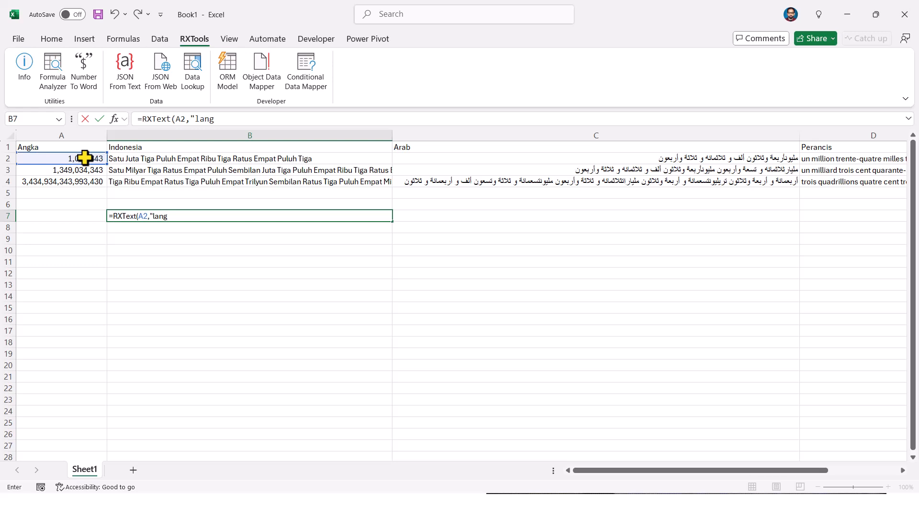
type(":in\")")
key("Return")
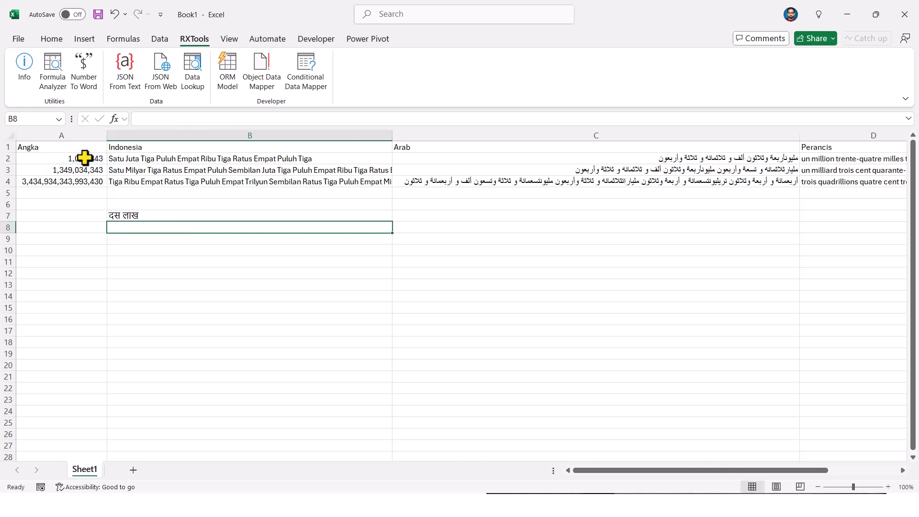
key("Up")
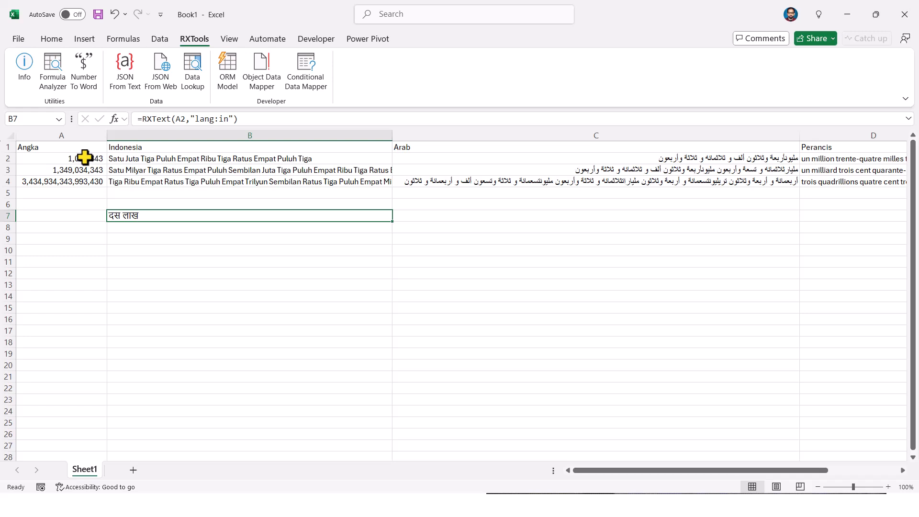
Step: Start a JSON From Text import at A9 and choose Data.txt from the Documents folder as the JSON file
left_click(64, 239)
left_click(136, 79)
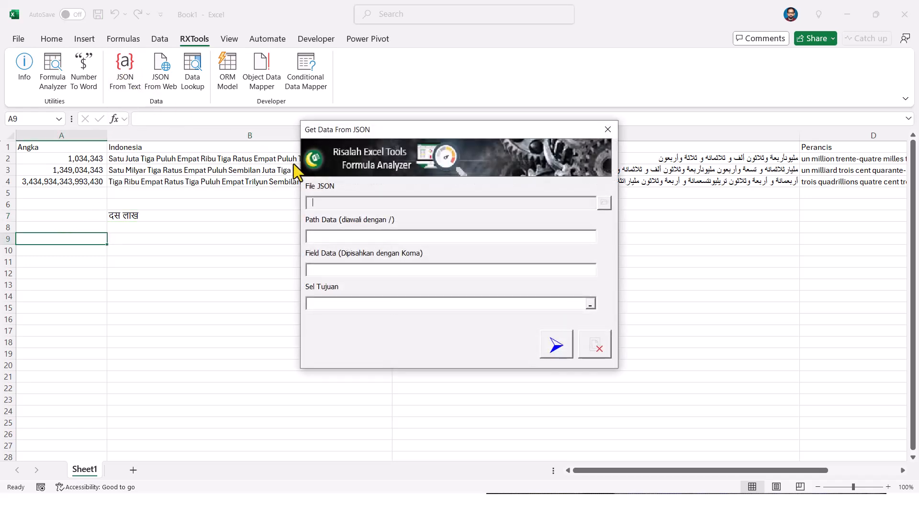
left_click(605, 203)
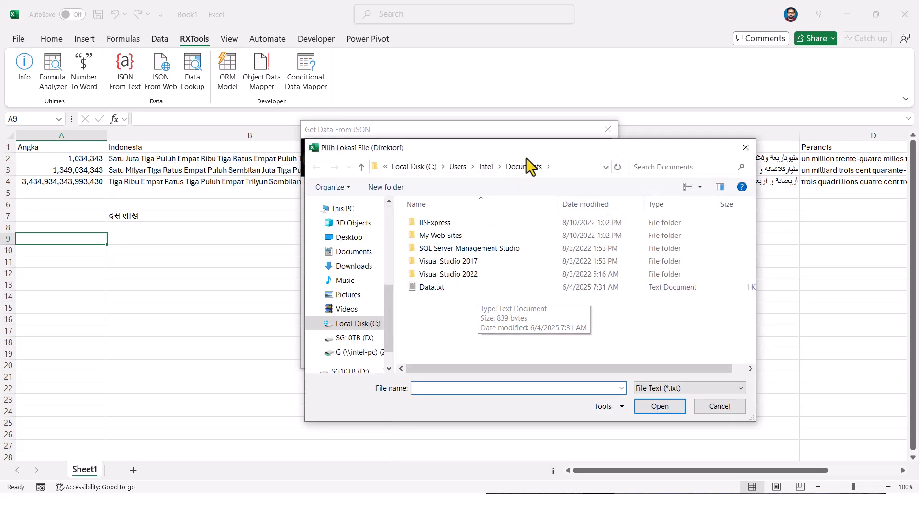
left_click_drag(526, 147, 393, 120)
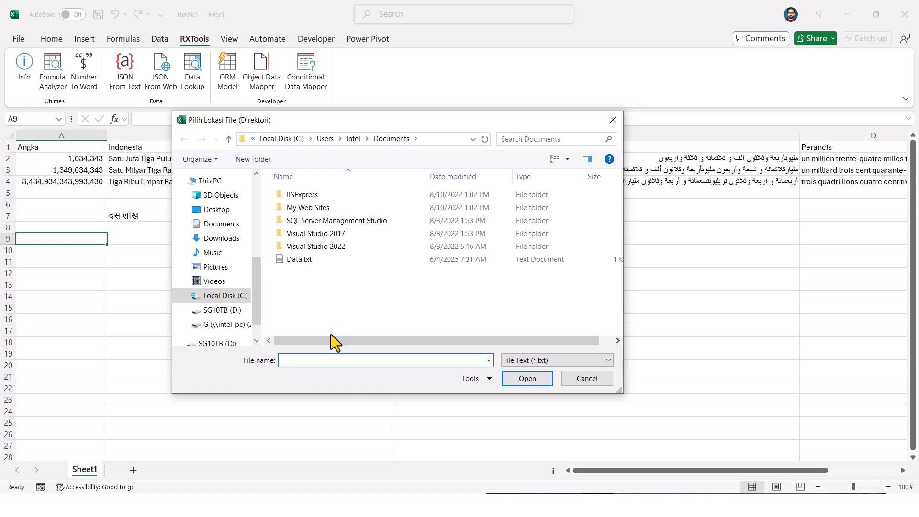
left_click(316, 262)
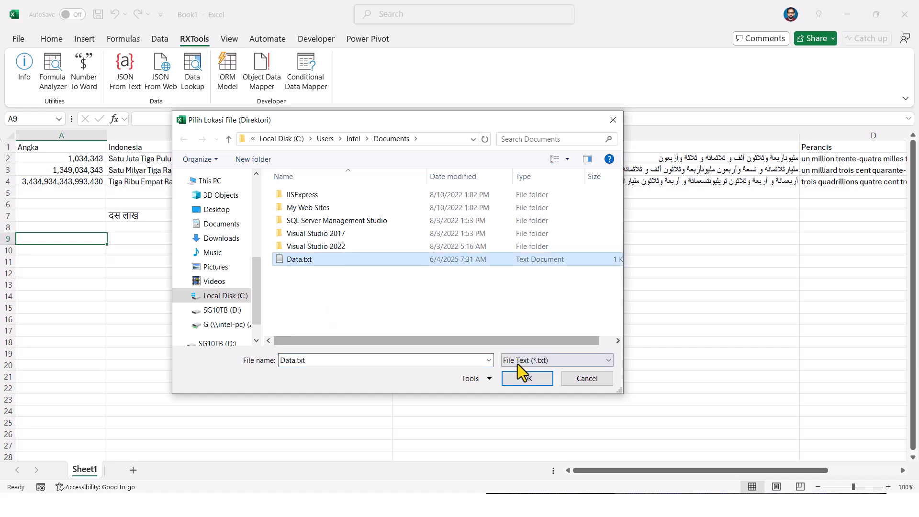
left_click(524, 378)
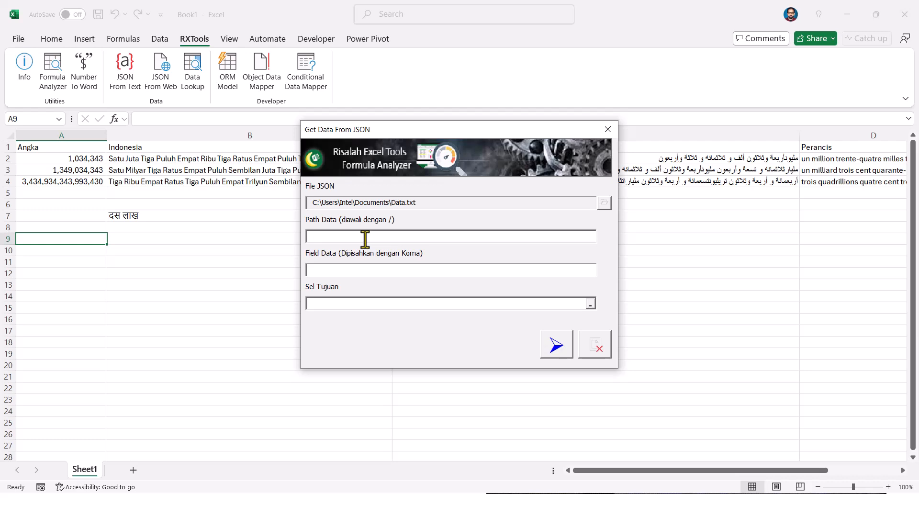
Step: Import the id and name fields from the path /data into the sheet starting at A9, and close the import dialog
left_click(364, 238)
type("/data")
left_click(355, 271)
type("id,name")
left_click(349, 303)
left_click(81, 240)
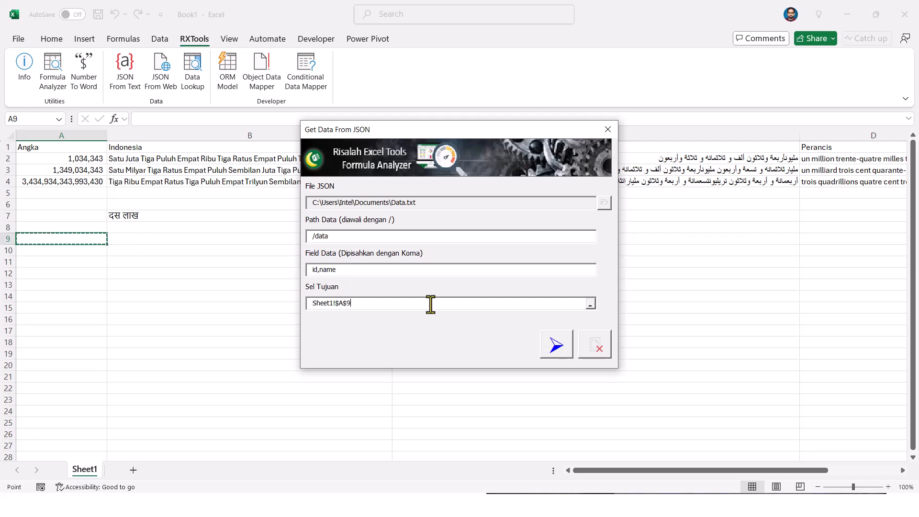
left_click(556, 343)
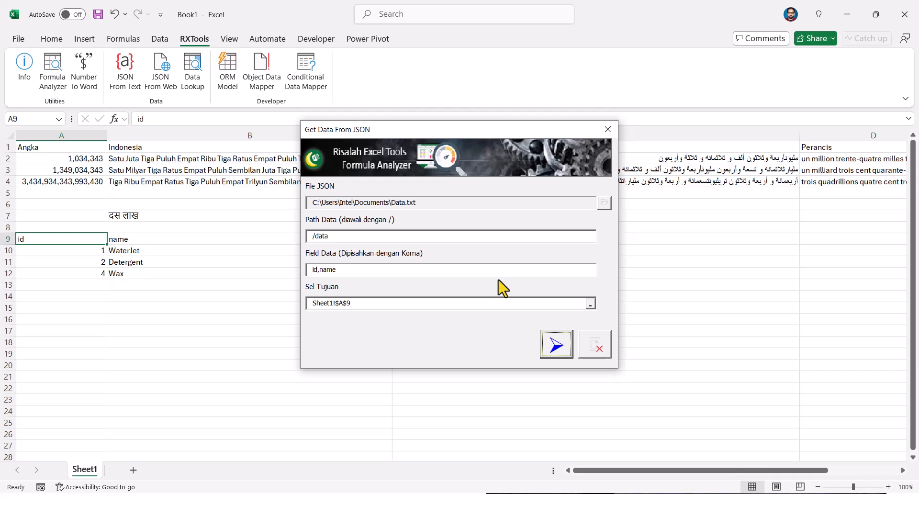
left_click(593, 346)
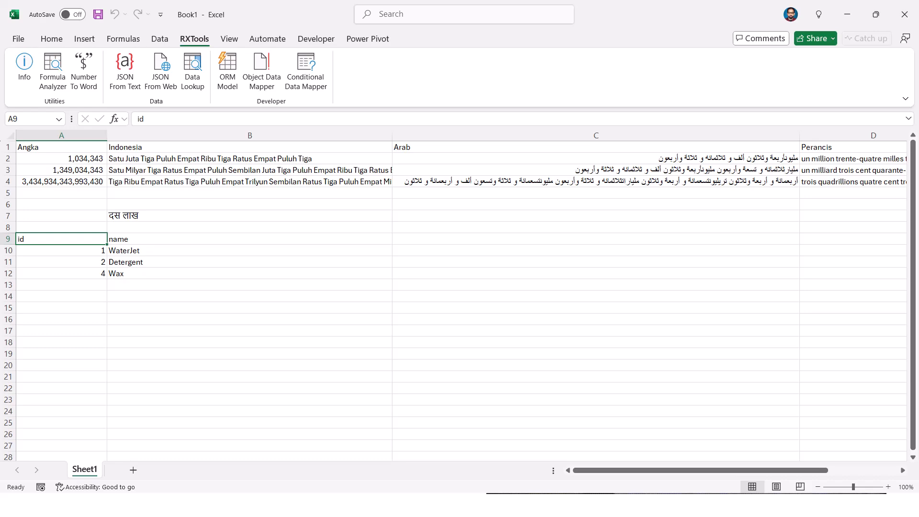
Step: Examine the source Data.txt in Notepad++ and return to the Excel workbook to compare the imported rows
key("super")
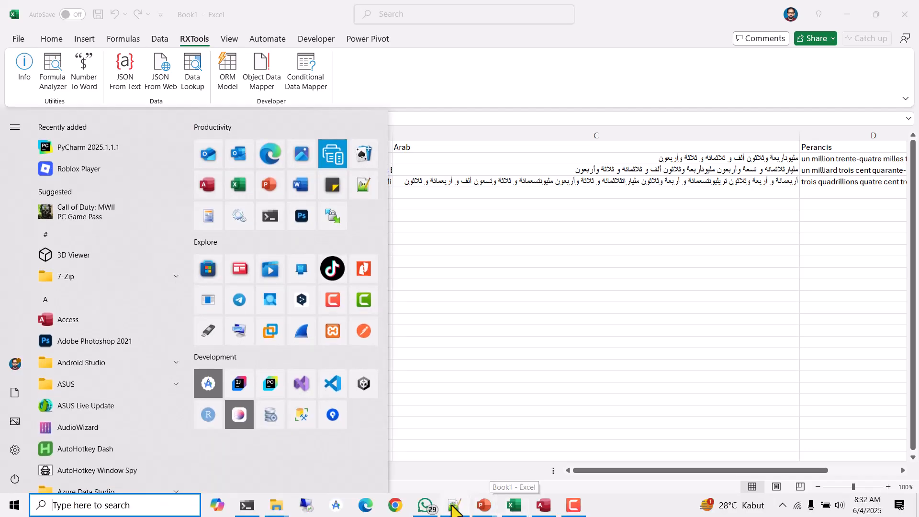
left_click(456, 507)
left_click(382, 237)
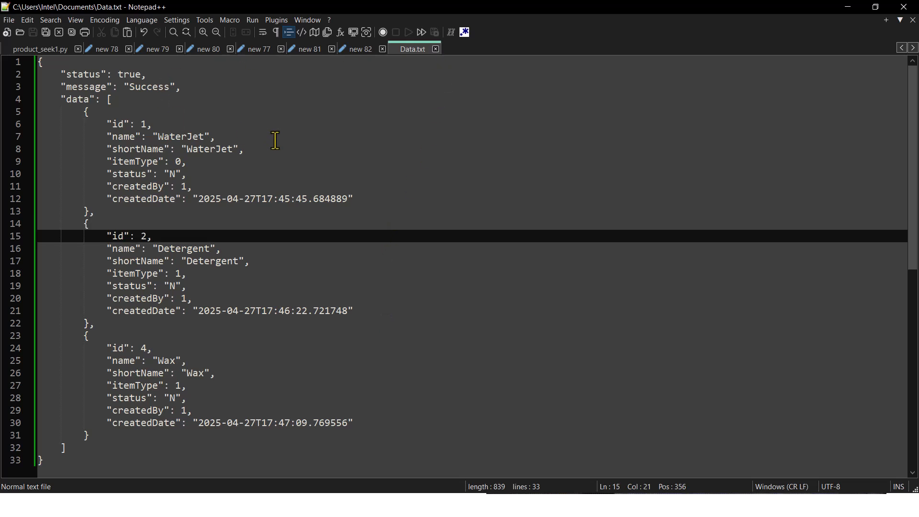
key("super")
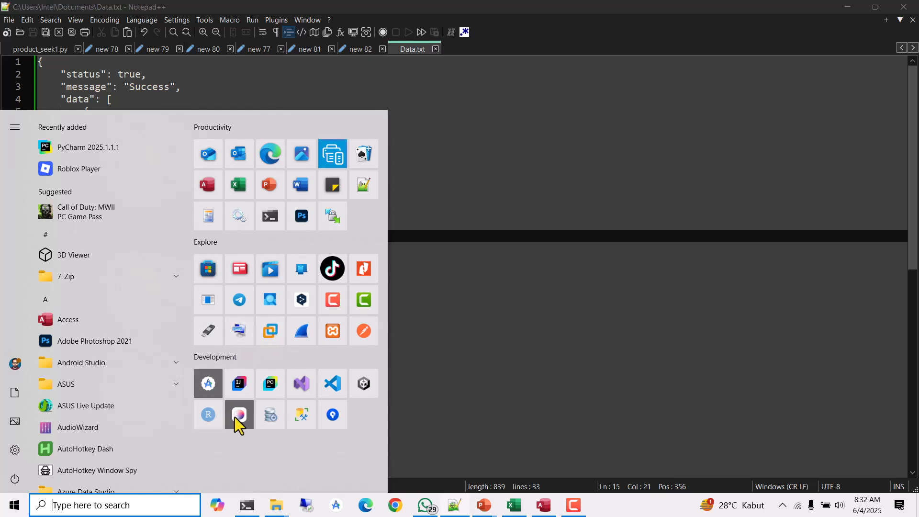
left_click(514, 505)
left_click(521, 320)
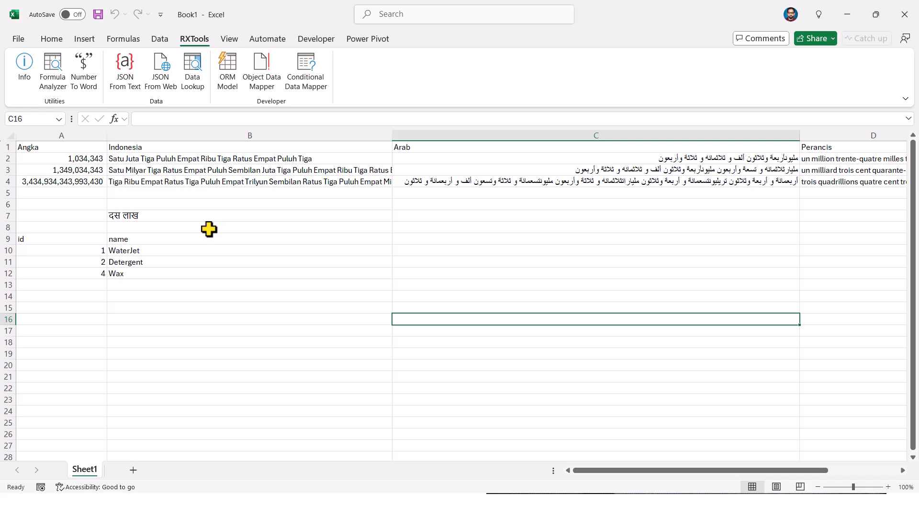
left_click(339, 246)
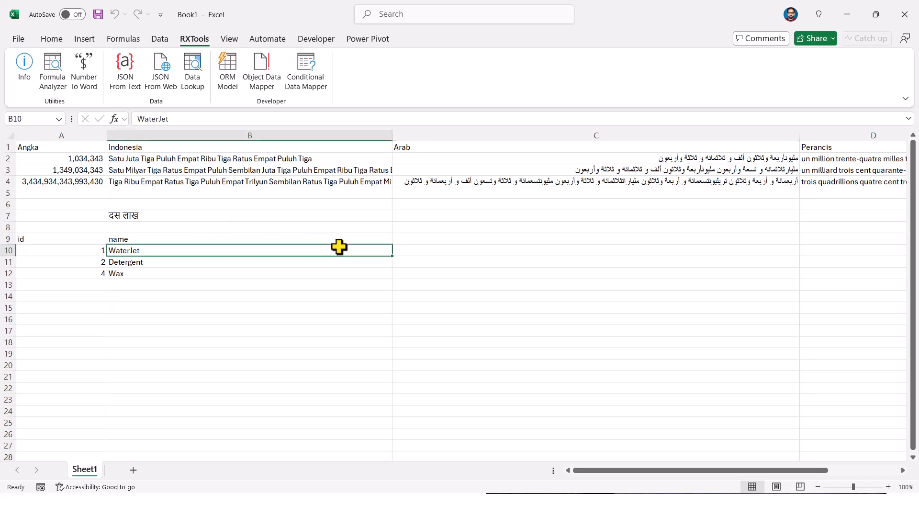
Step: Minimize the Excel workbook without closing it, along with Notepad++, to return to the presentation slide
left_click(906, 13)
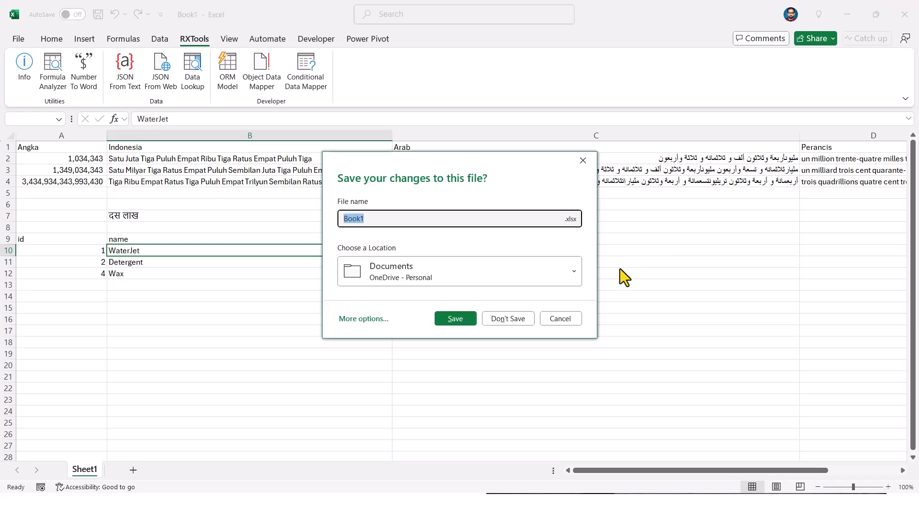
left_click(564, 318)
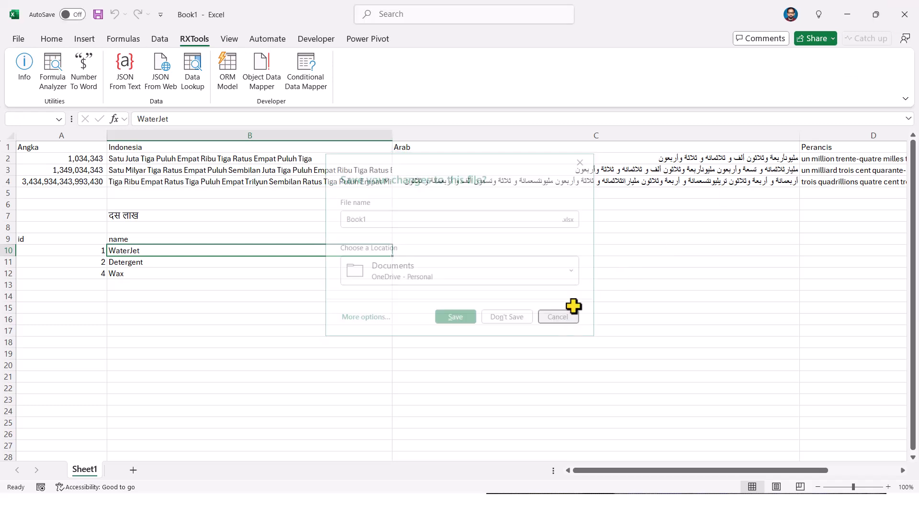
left_click(850, 19)
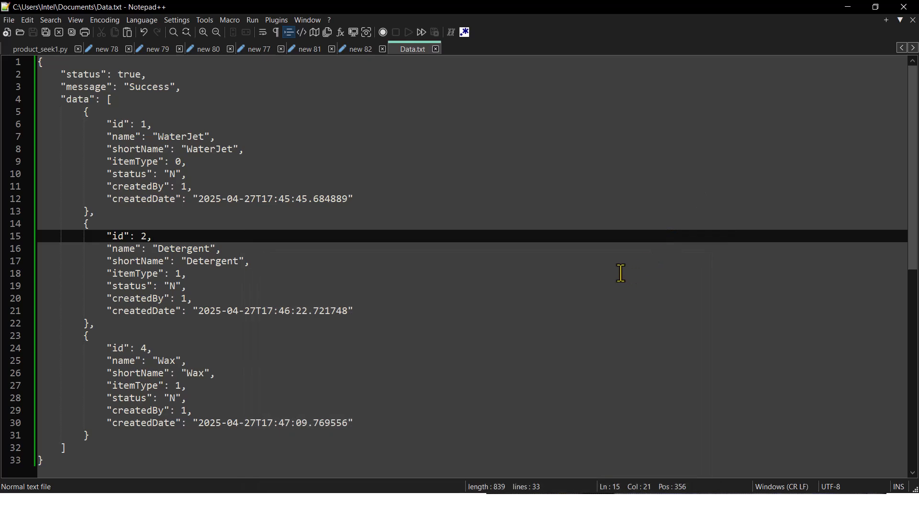
left_click(849, 8)
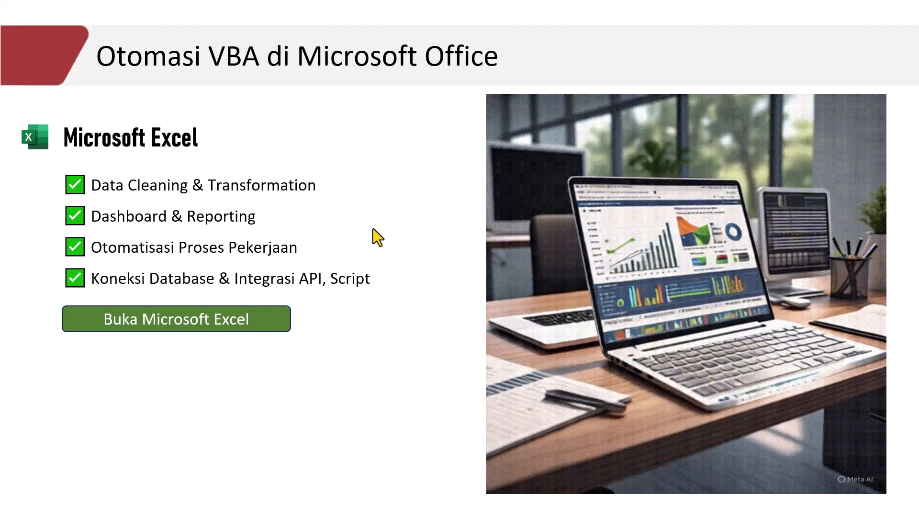
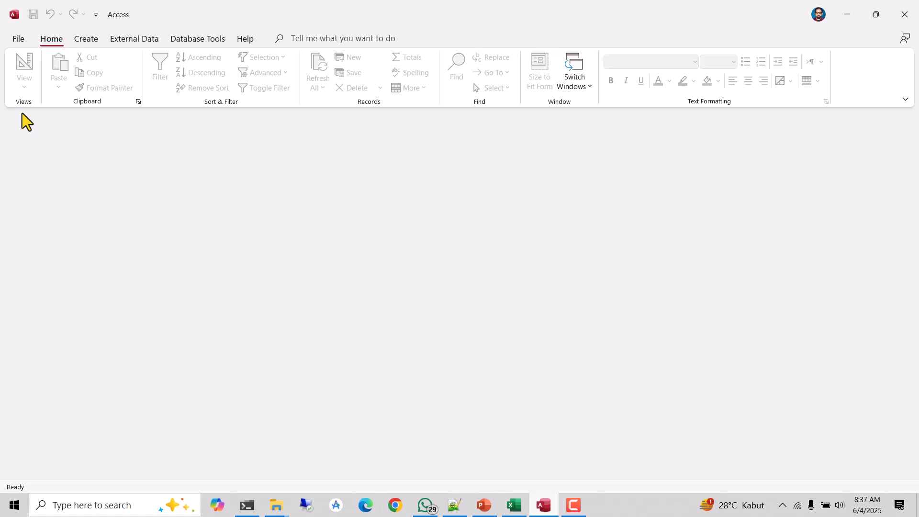
Step: Choose the Northwind starter edition template for a new Access database
left_click(17, 38)
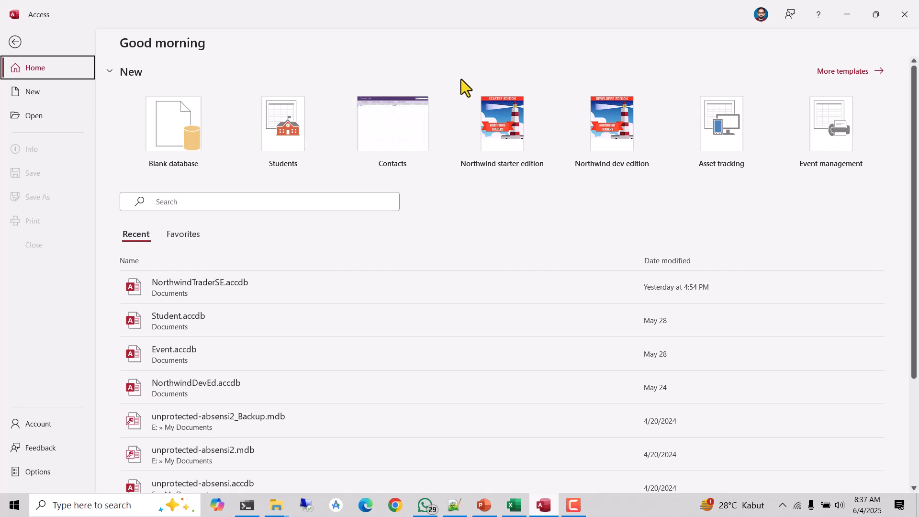
left_click(492, 122)
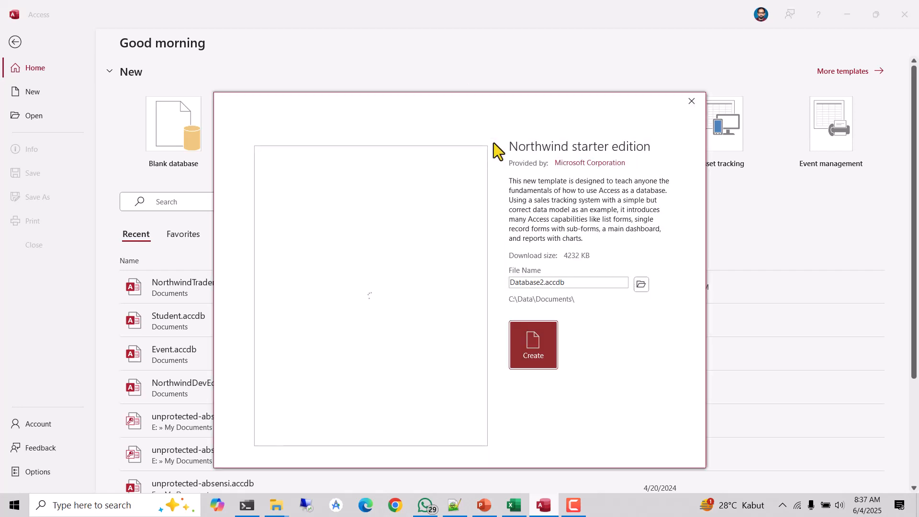
left_click_drag(486, 99, 455, 76)
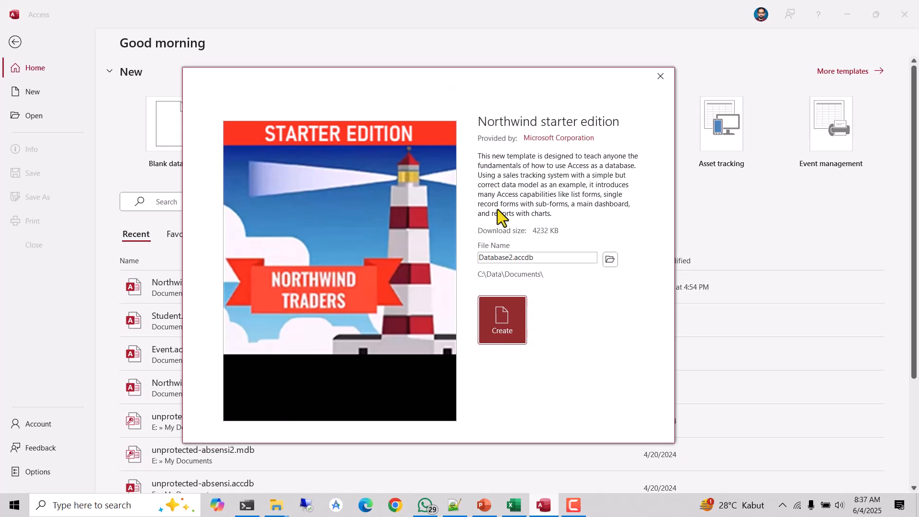
Step: Name the new database NW1.accdb and create it in the Documents folder
left_click(513, 257)
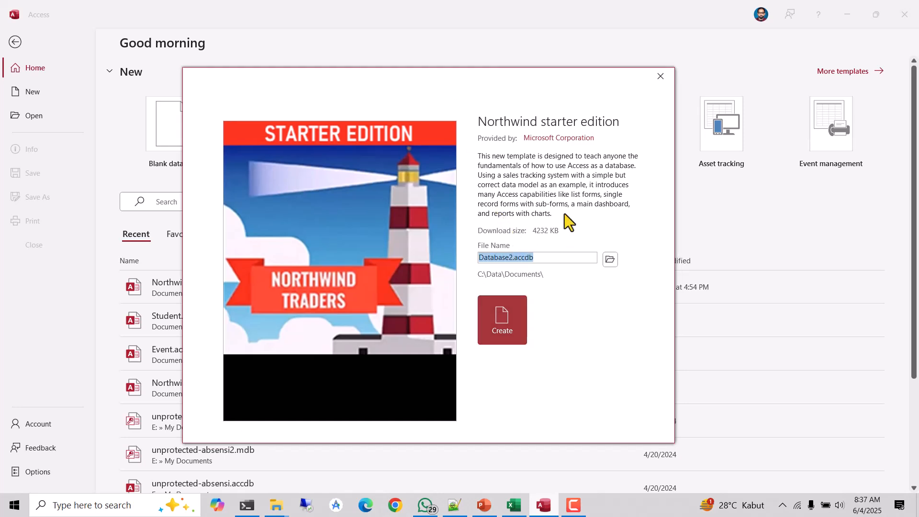
key("Home")
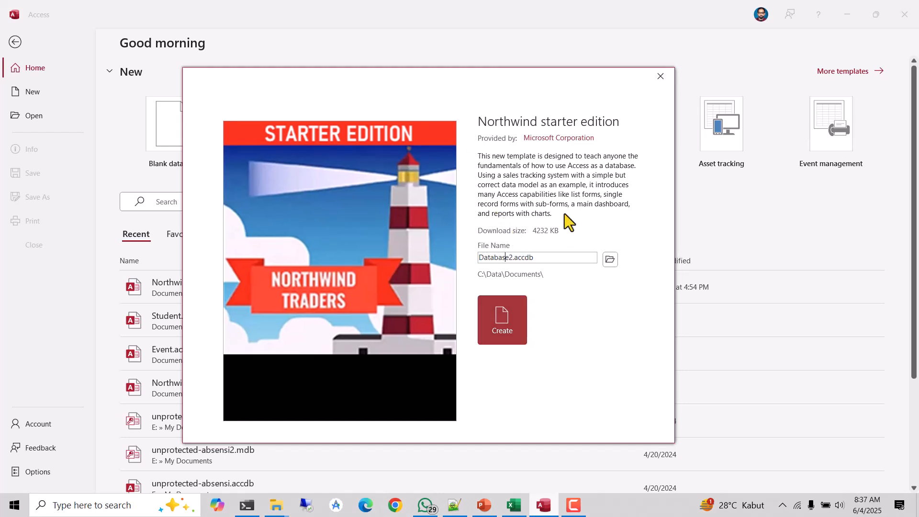
key("shift+Left")
key("shift+Left")
key("shift+Left")
key("shift+Left")
key("shift+Left")
key("shift+Left")
key("shift+Left")
key("shift+Left")
key("shift+Left")
type("NW1")
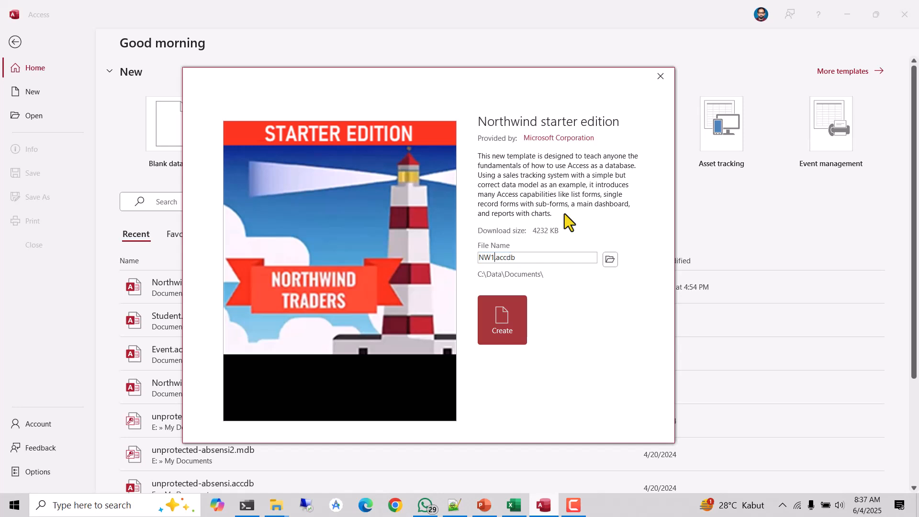
left_click(508, 329)
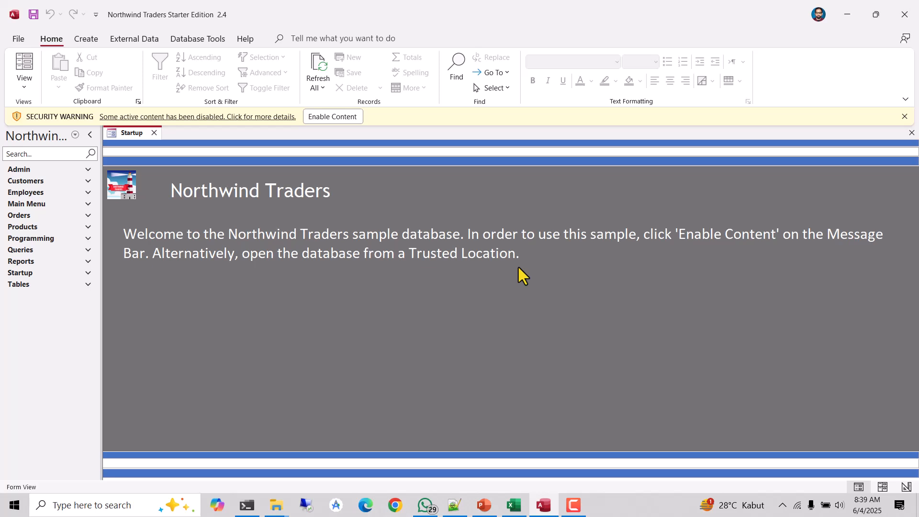
Step: Enable the database's content, continue past the welcome form, and register a new employee with first name, last name and the job title Creator
left_click(332, 117)
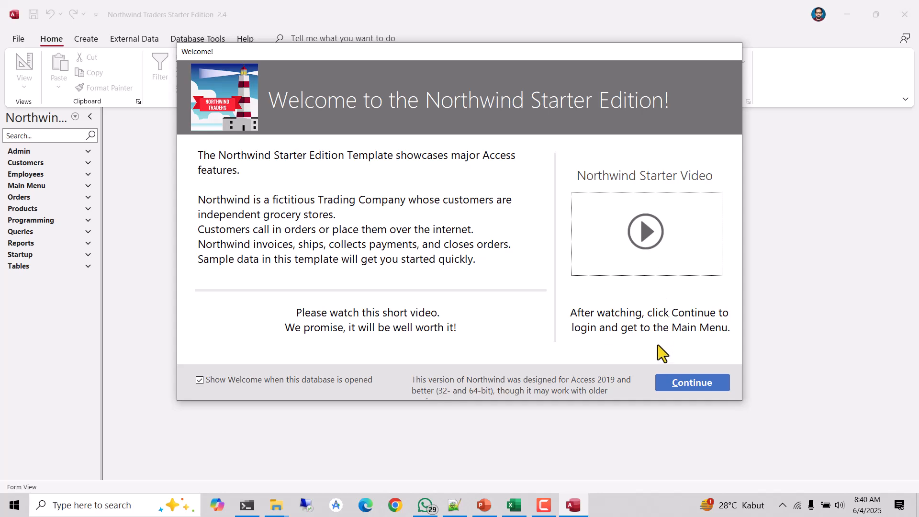
left_click(677, 381)
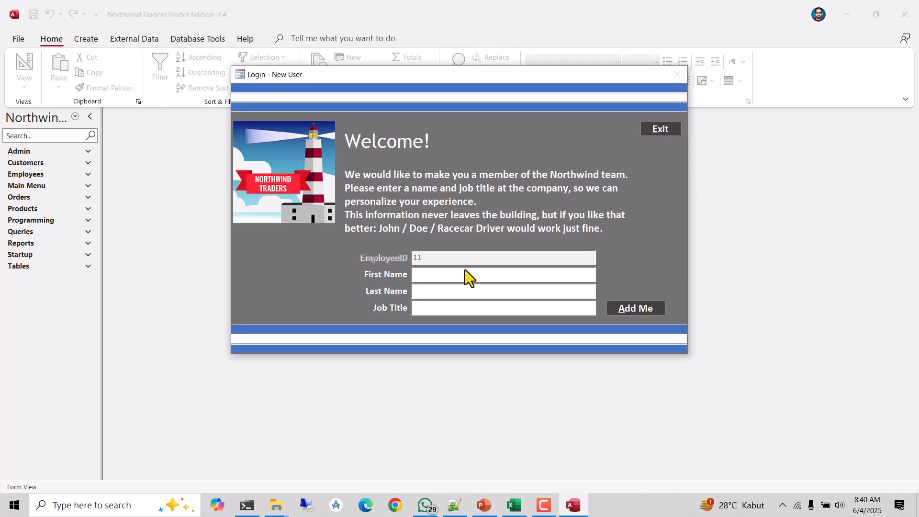
type("Risalah")
type("Excel")
key("Tab")
type("Creator")
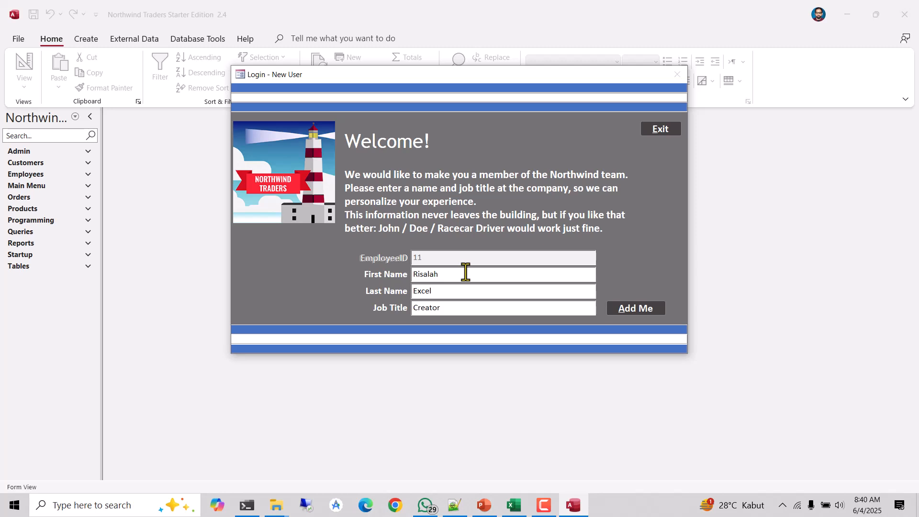
left_click(638, 306)
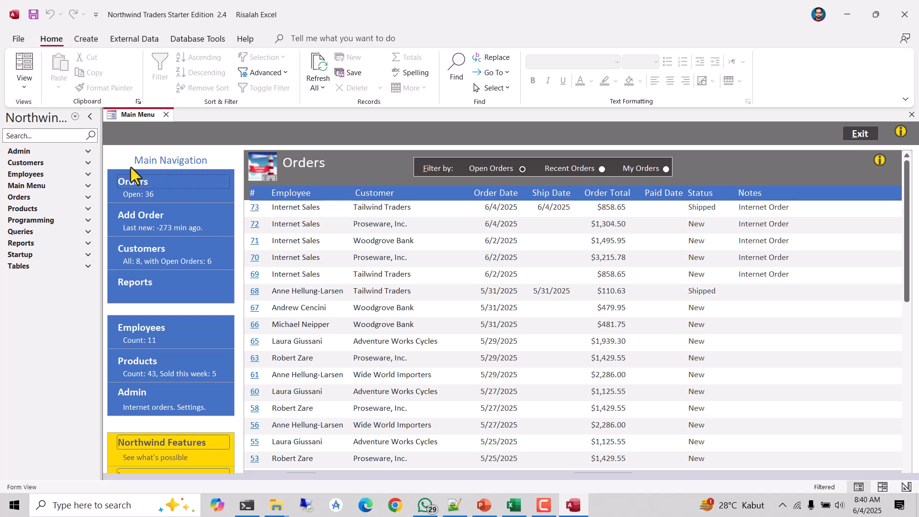
Step: Expand the Admin and Customers object groups and open the Customers table to view its records
left_click(44, 153)
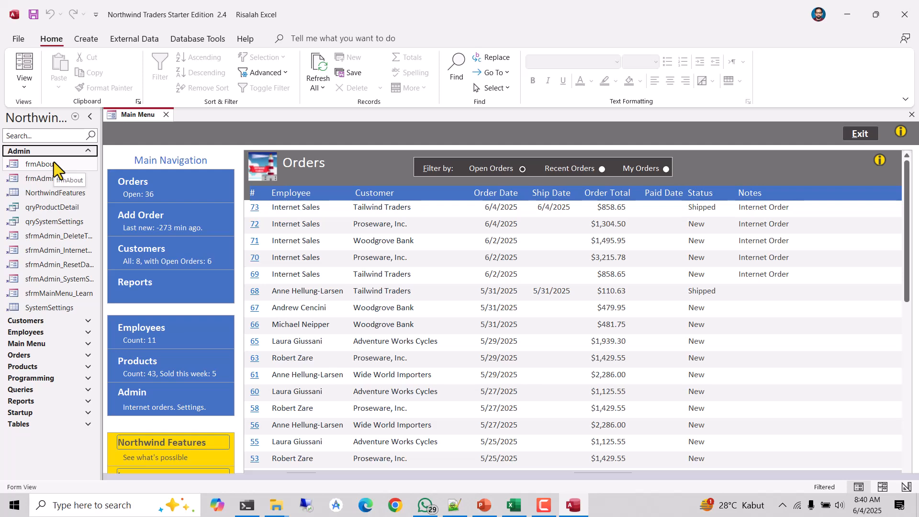
left_click(36, 321)
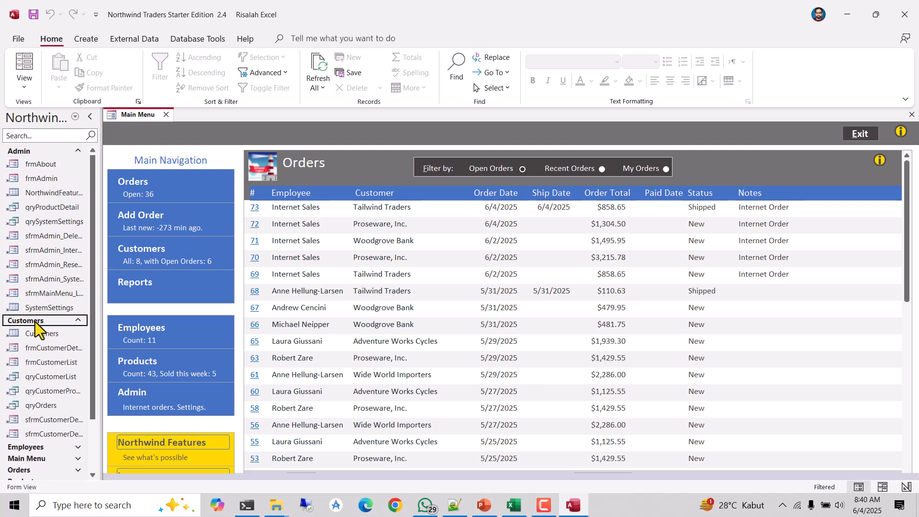
left_click(39, 333)
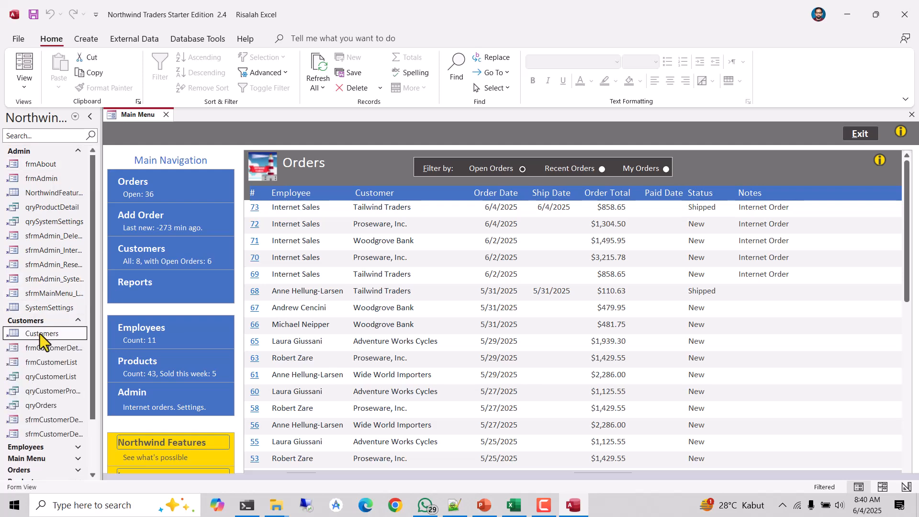
double_click(40, 334)
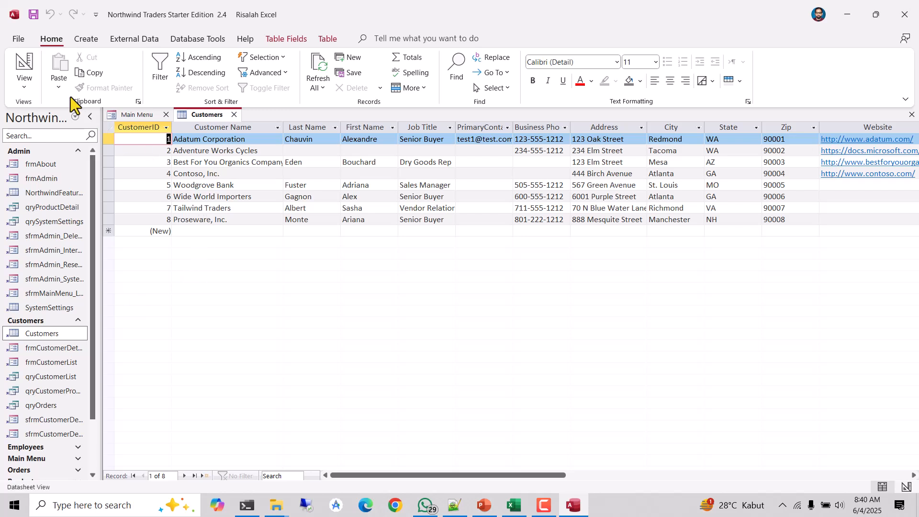
Step: Examine the Customers table's fields in Design View as read-only, and close the table
left_click(24, 90)
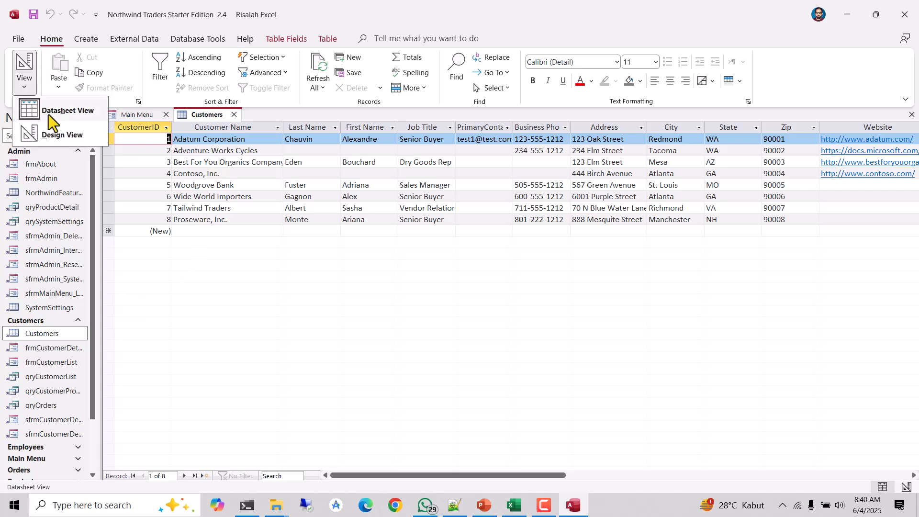
left_click(59, 136)
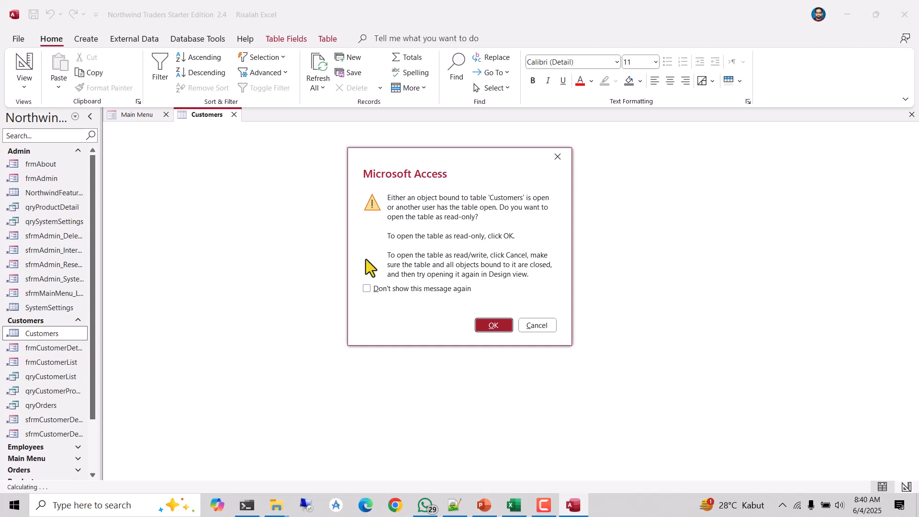
left_click(495, 327)
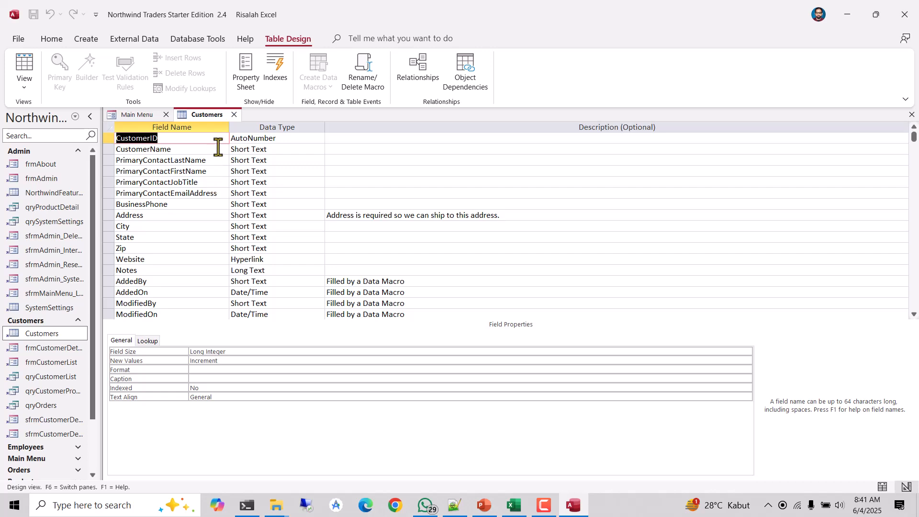
left_click(234, 115)
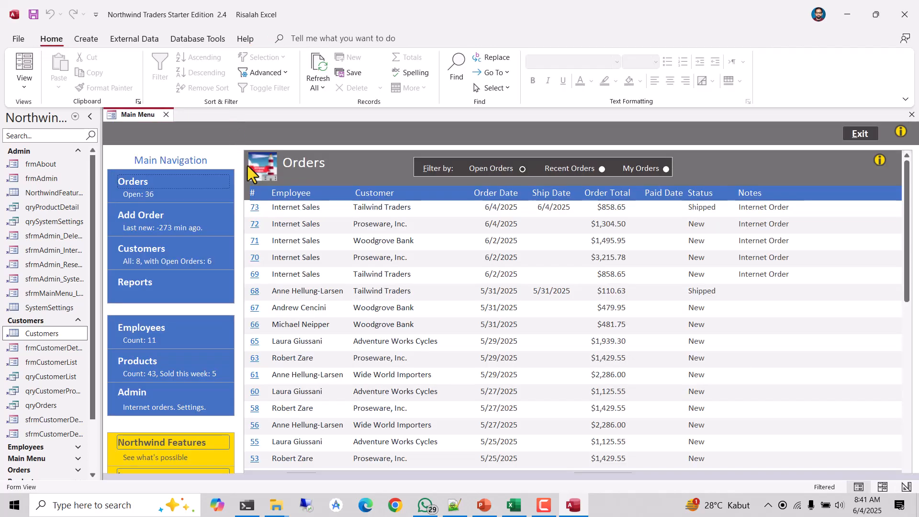
Step: Open the Add Order form from the main navigation to view its order details layout, and close it without adding an order
double_click(311, 258)
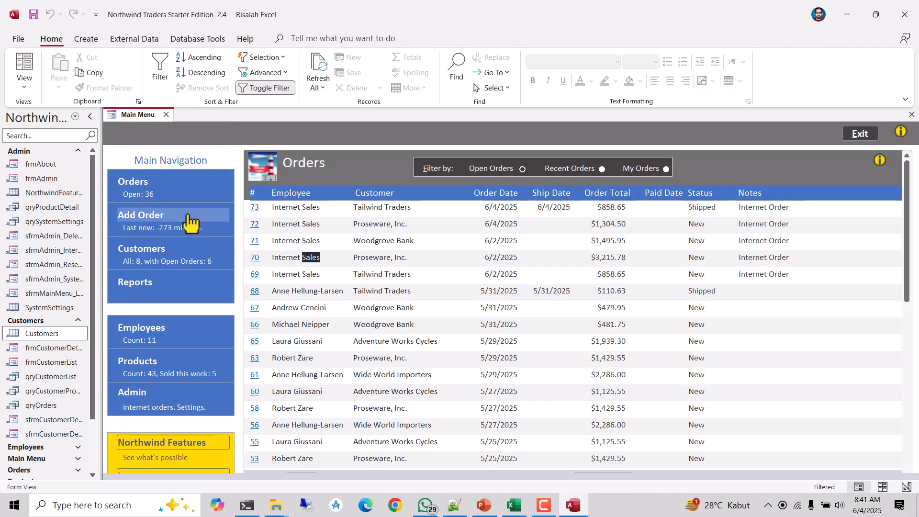
left_click(151, 221)
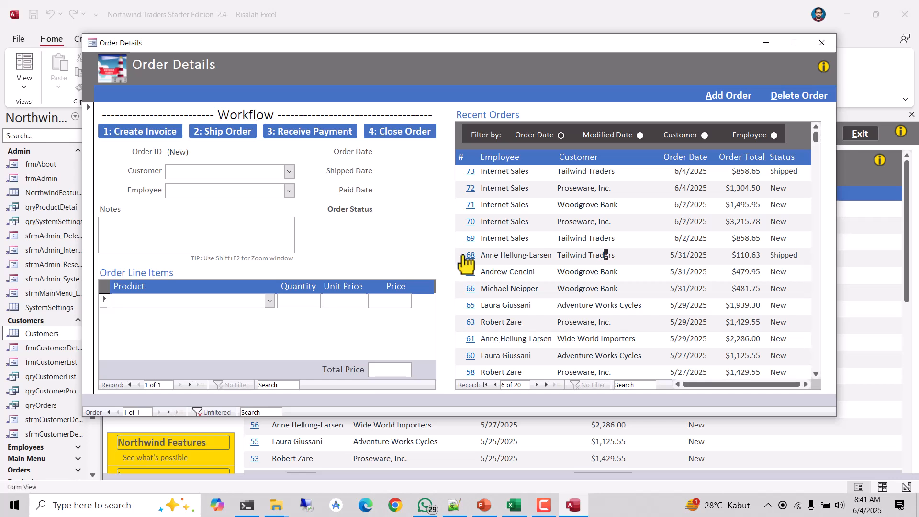
left_click(516, 246)
left_click_drag(490, 44, 491, 87)
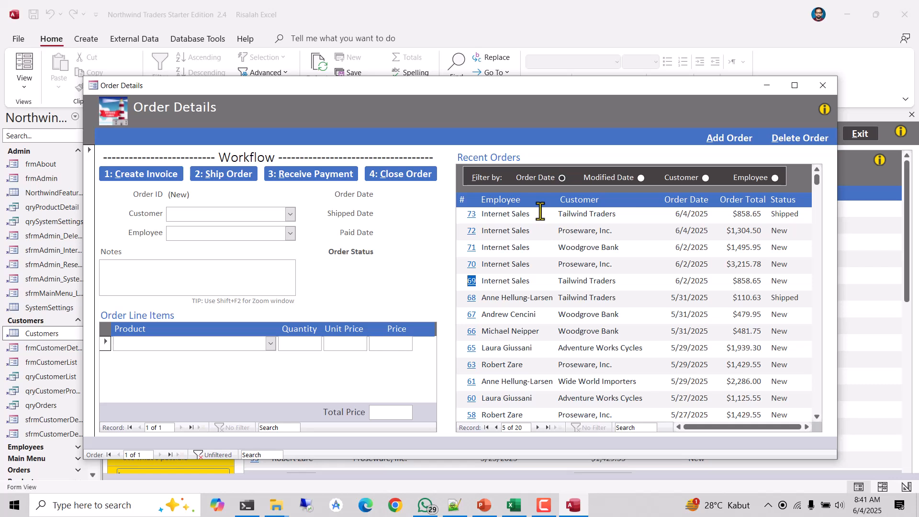
left_click_drag(404, 86, 423, 66)
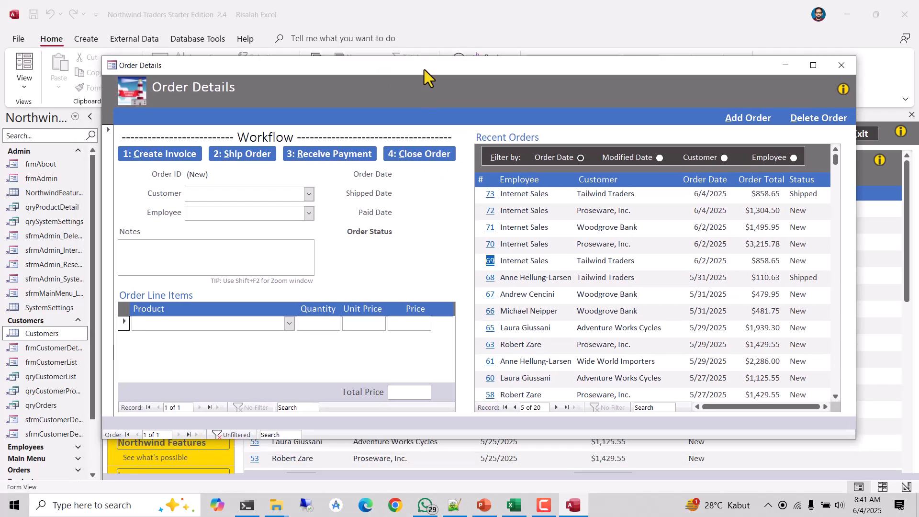
left_click(842, 67)
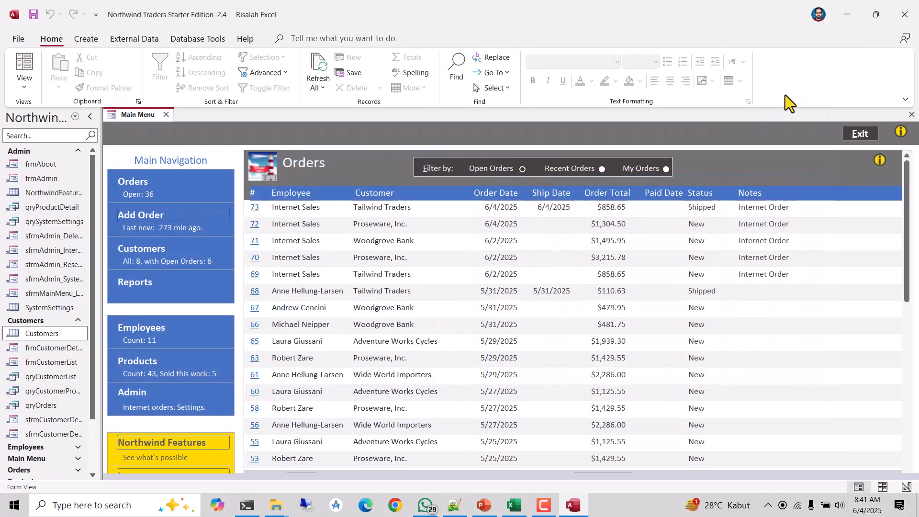
Step: Minimize Access and advance the presentation to the slide on when to use VBA in Excel or Access
left_click(847, 16)
key("Right")
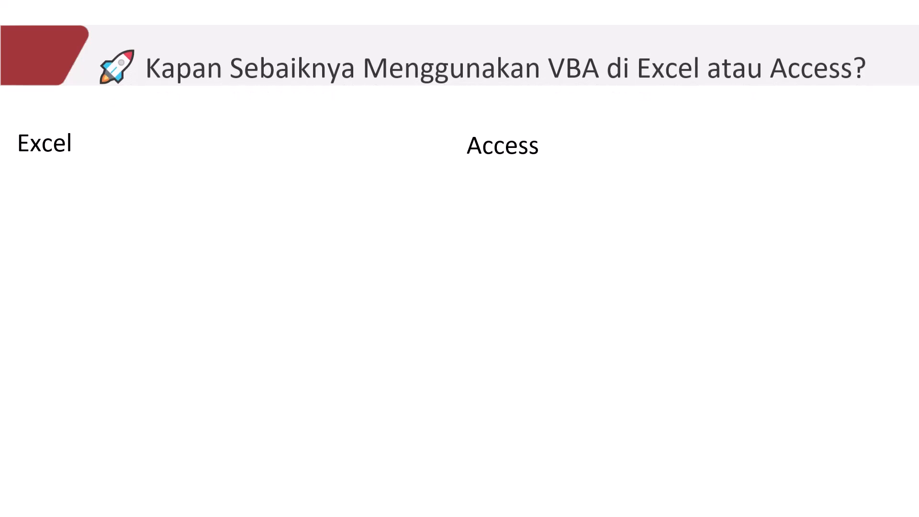